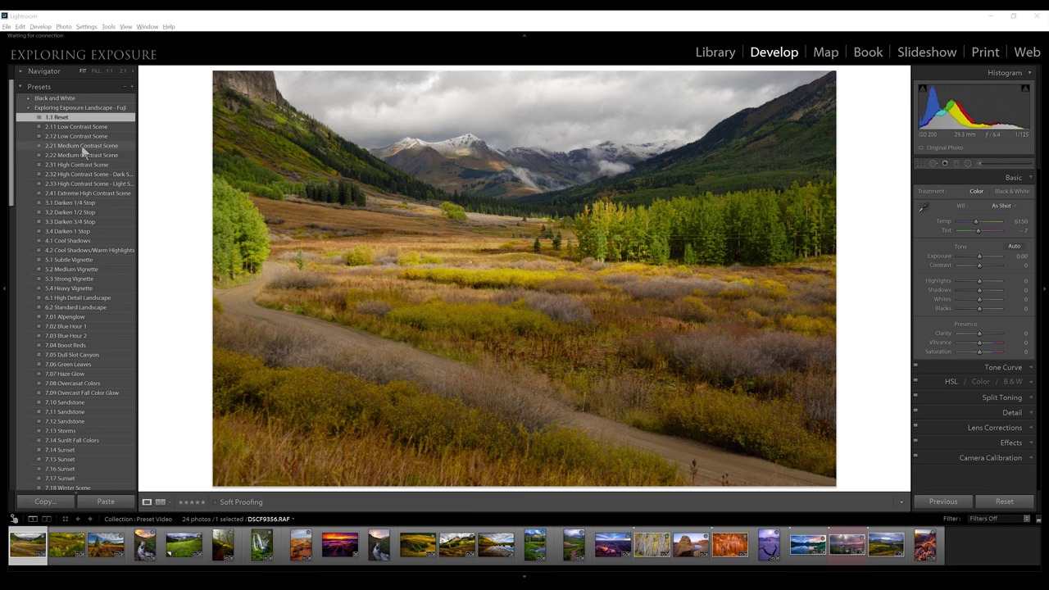
# Step: Compare the 2.22 Medium Contrast, 2.31 High Contrast and 2.33 Light Shadows presets on the valley photo, settling on 2.31 High Contrast Scene
pyautogui.click(82, 155)
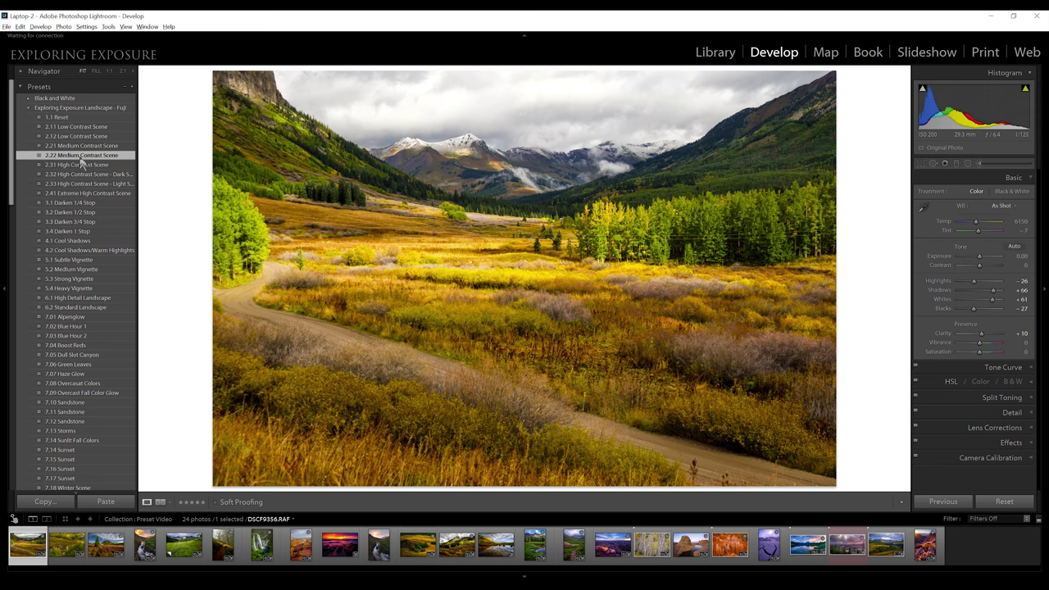
pyautogui.click(82, 164)
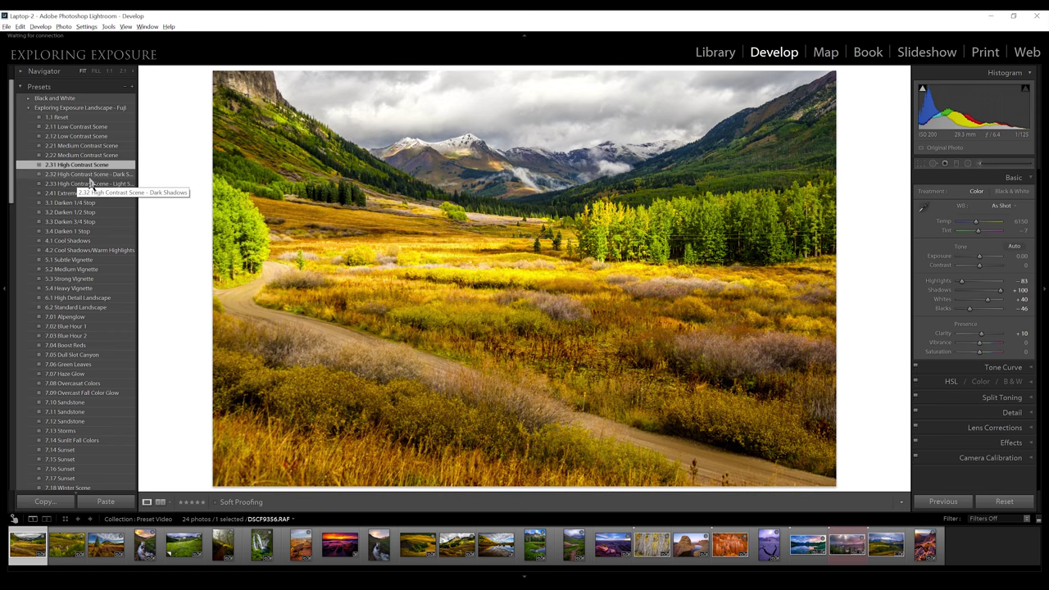
pyautogui.click(94, 183)
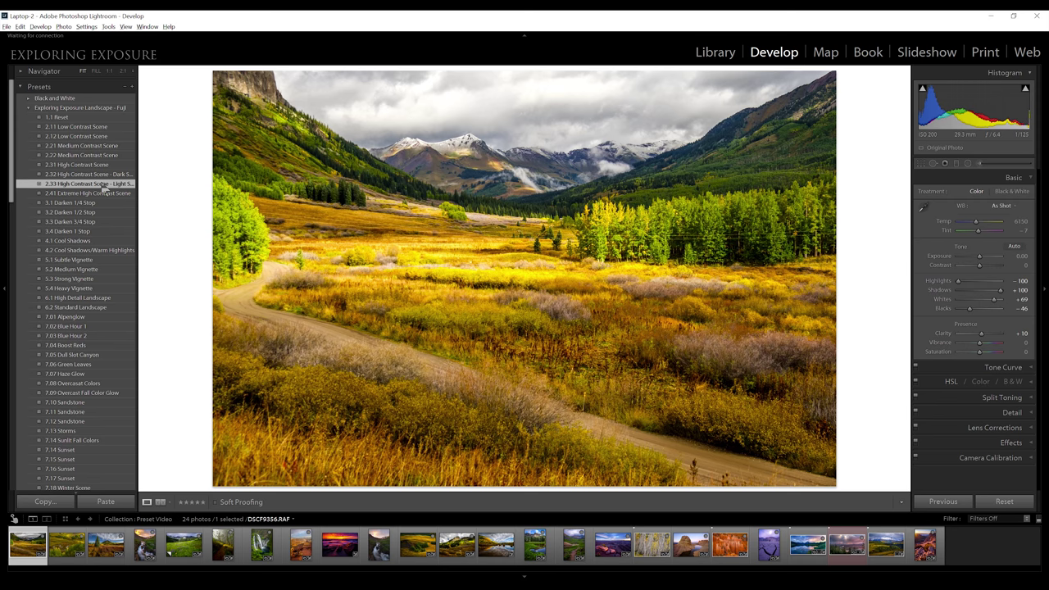
pyautogui.click(82, 165)
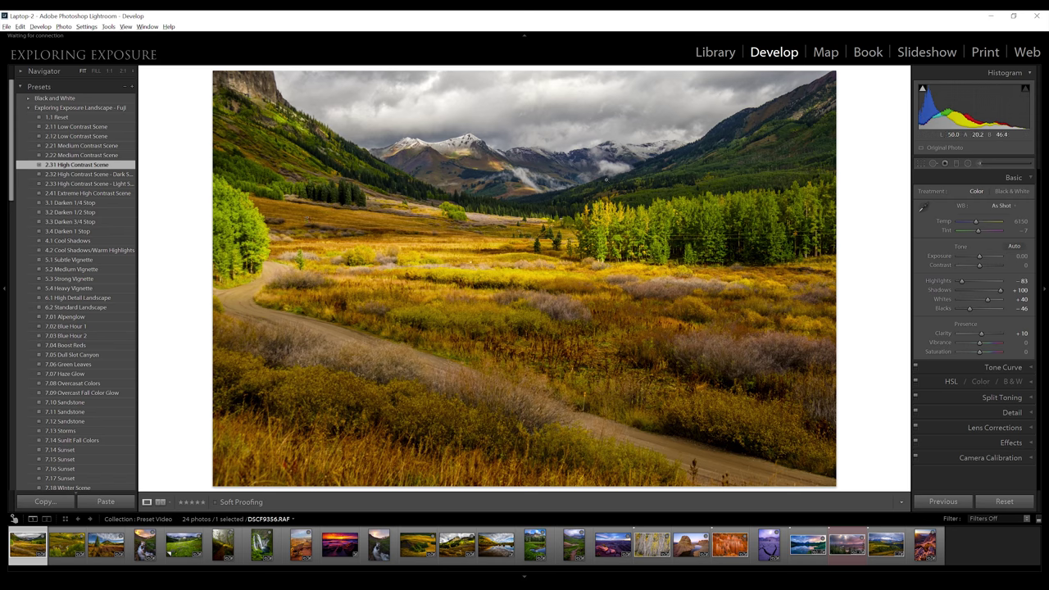
# Step: Try the 4.1 Cool Shadows preset on the valley photo, compare it with and without, and undo it
pyautogui.click(69, 243)
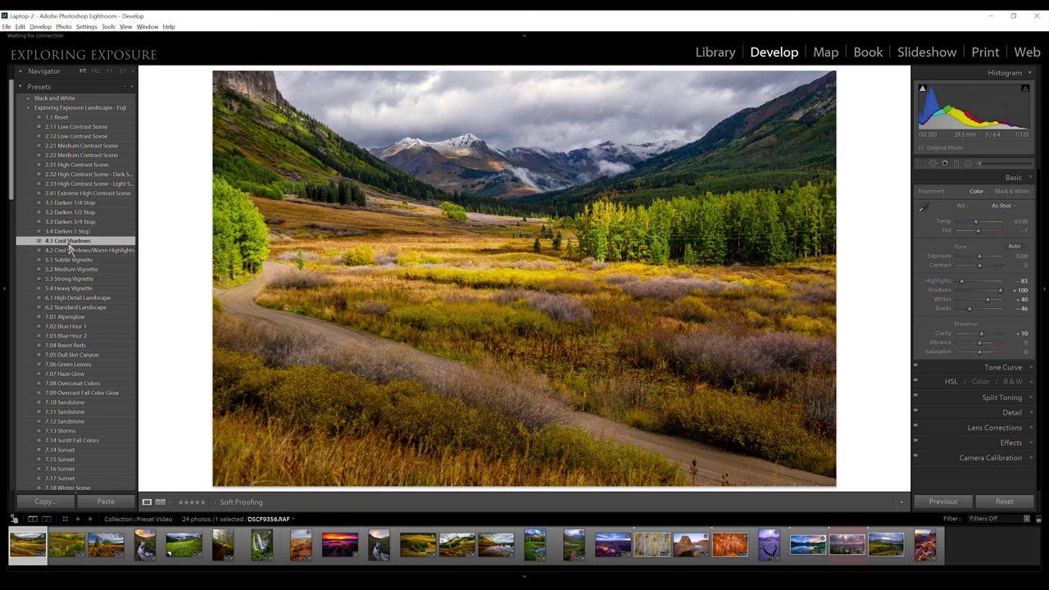
pyautogui.hotkey('ctrl', 'z')
pyautogui.hotkey('ctrl', 'y')
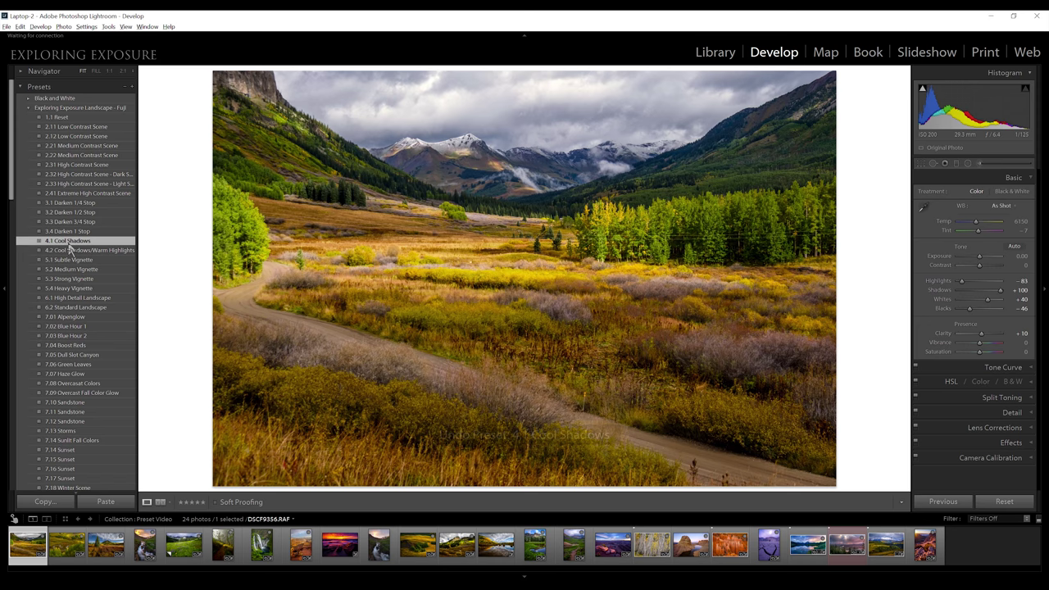
pyautogui.hotkey('ctrl', 'z')
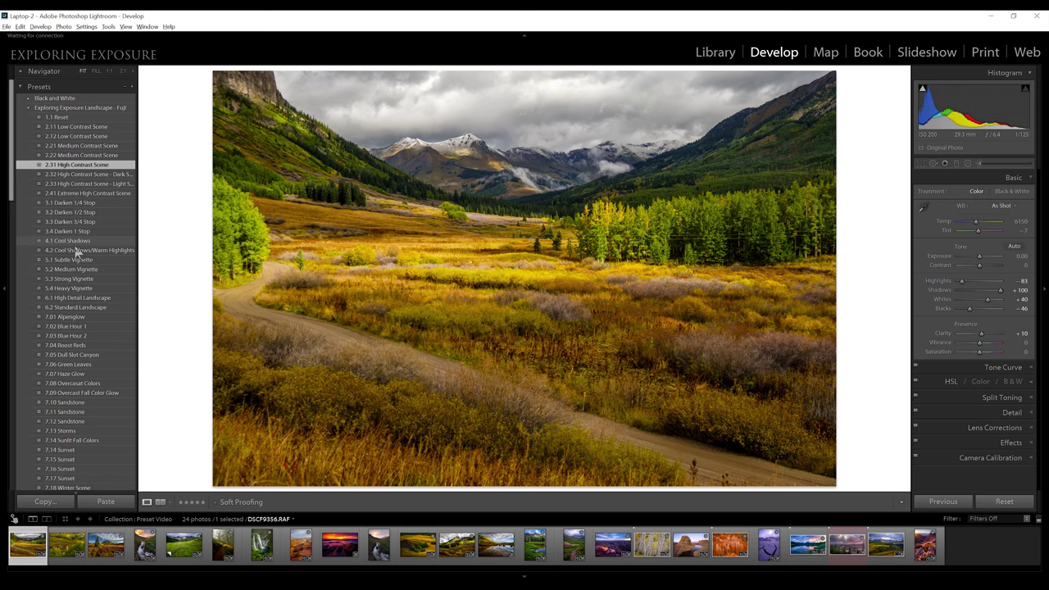
# Step: Compare the 5.2 Medium and 5.4 Heavy Vignette presets, and settle on 5.3 Strong Vignette for the valley photo
pyautogui.click(73, 269)
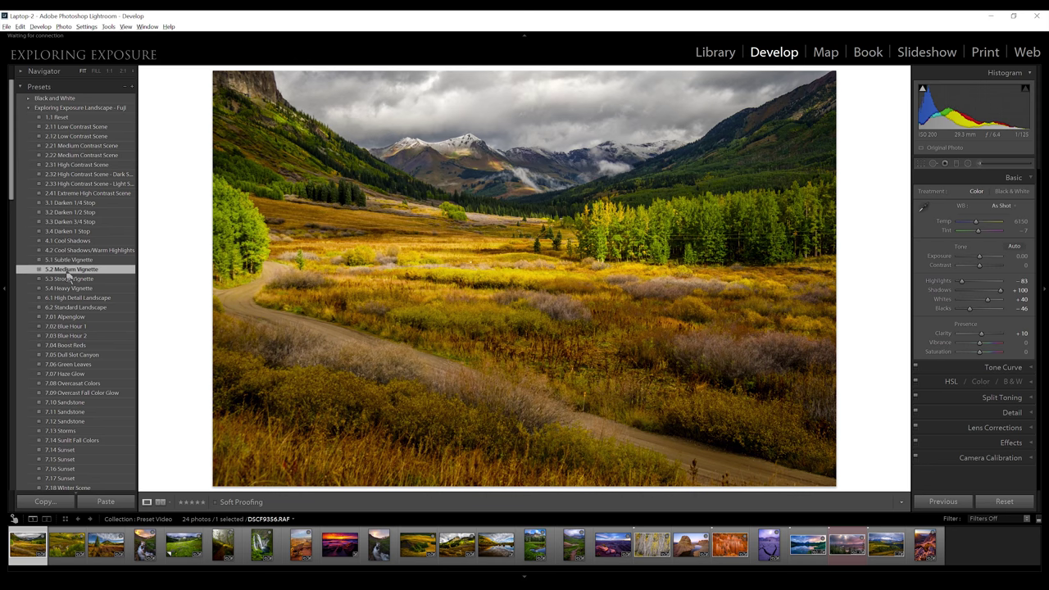
pyautogui.click(71, 289)
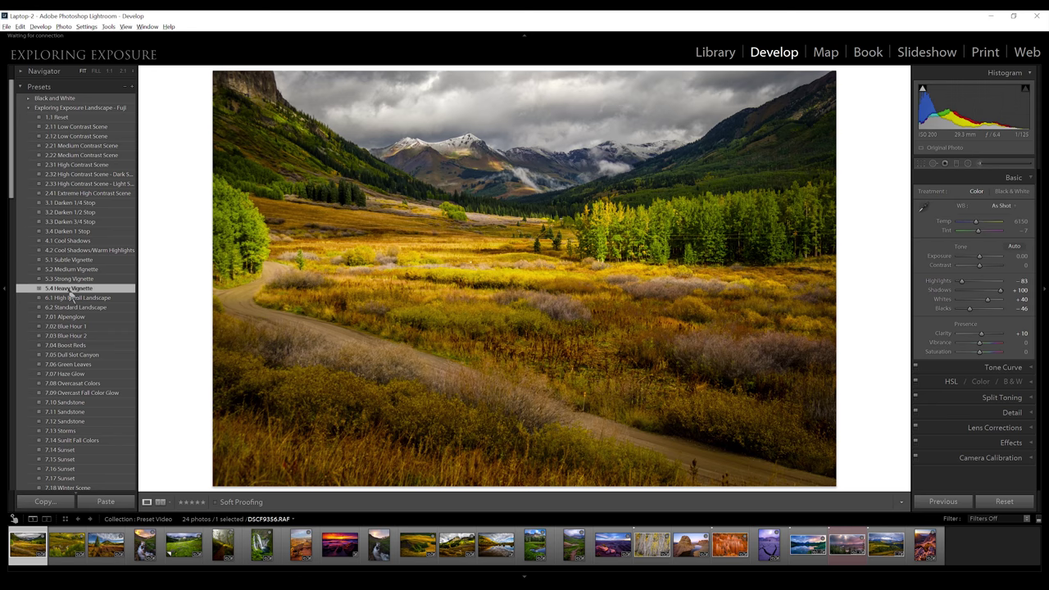
pyautogui.click(70, 280)
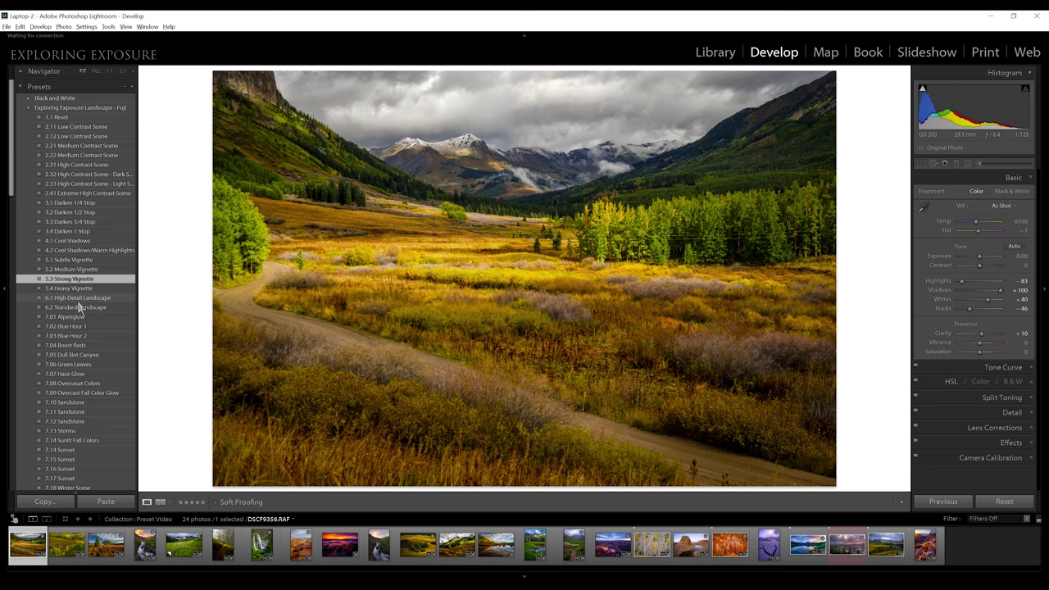
# Step: Try the 6.1 High Detail Landscape preset, switch to 6.2 Standard Landscape, and inspect the meadow detail at 1:1
pyautogui.click(72, 299)
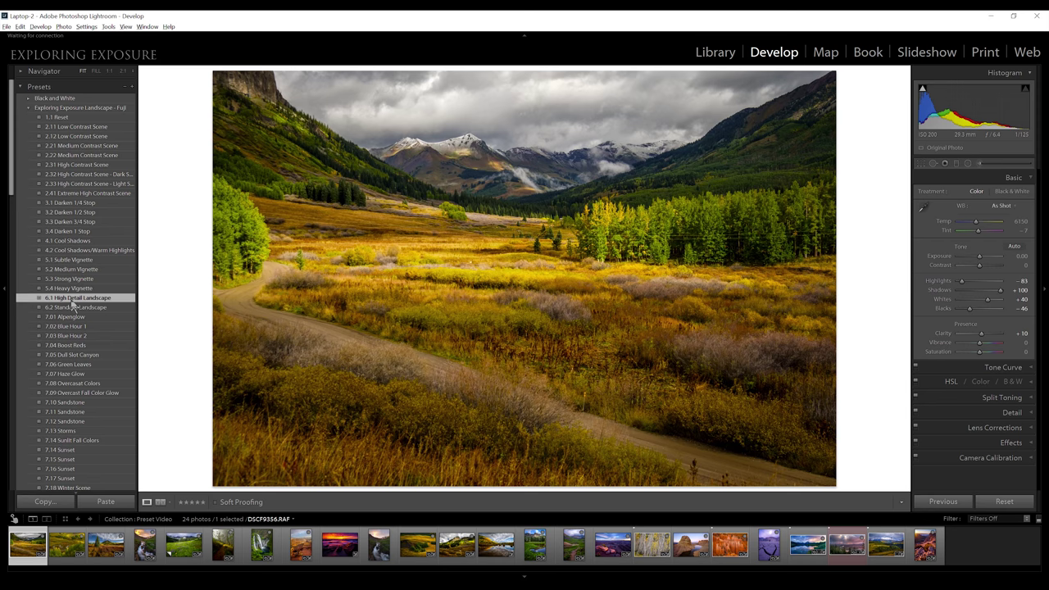
pyautogui.click(79, 308)
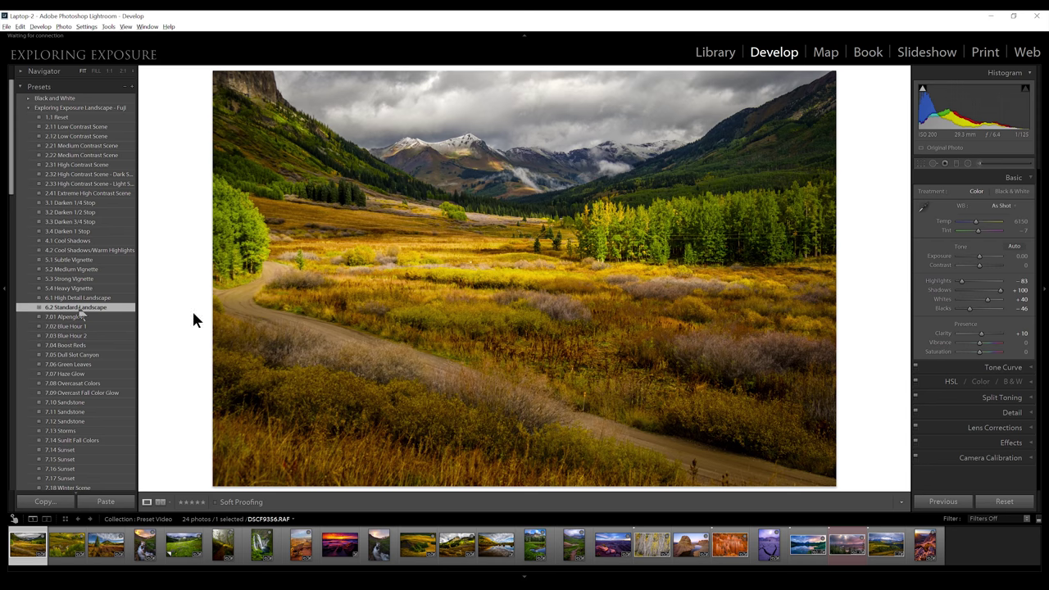
pyautogui.click(508, 291)
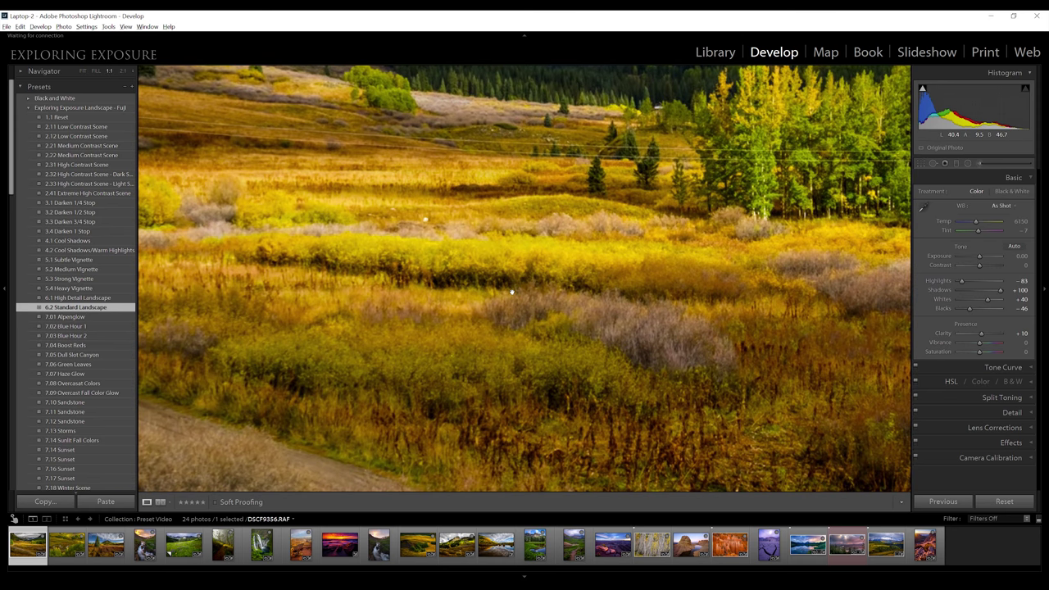
pyautogui.click(513, 293)
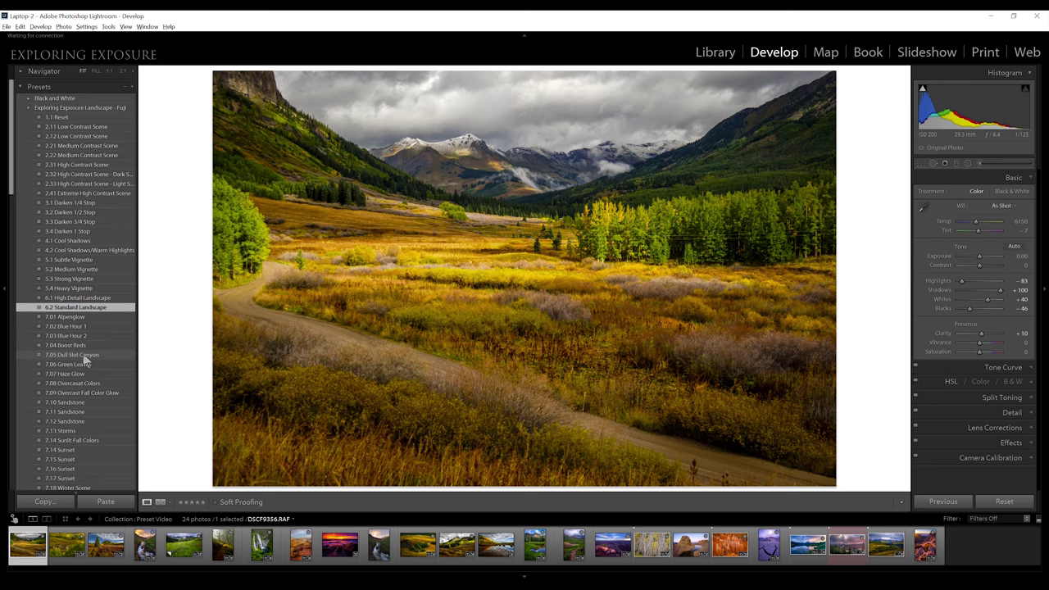
# Step: Try the 7.01 Alpenglow and 7.07 Haze Glow presets on the valley photo, undoing each one
pyautogui.moveTo(12, 168); pyautogui.dragTo(8, 208)
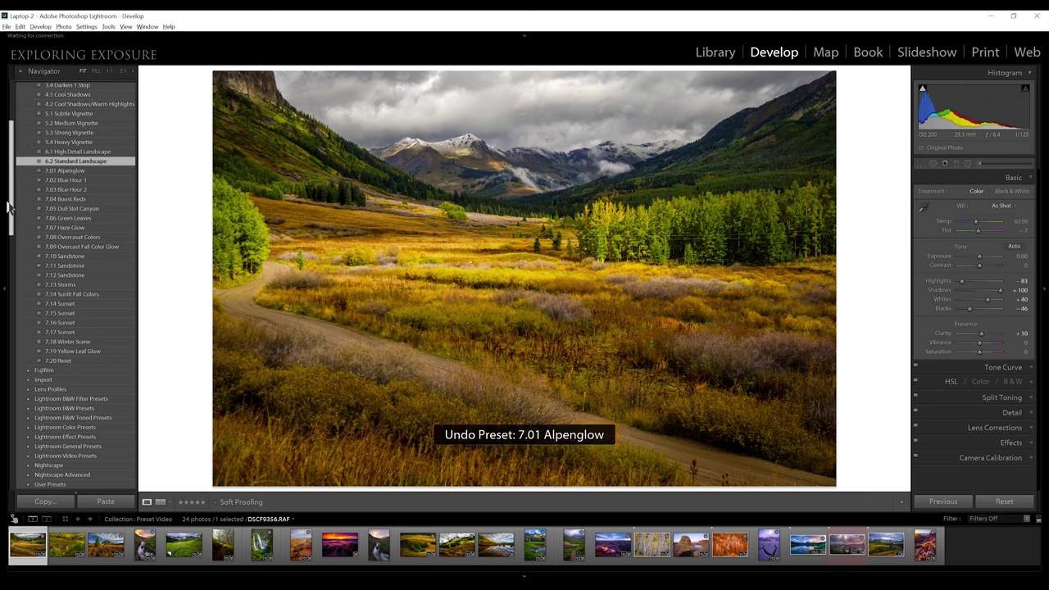
pyautogui.hotkey('ctrl', 'z')
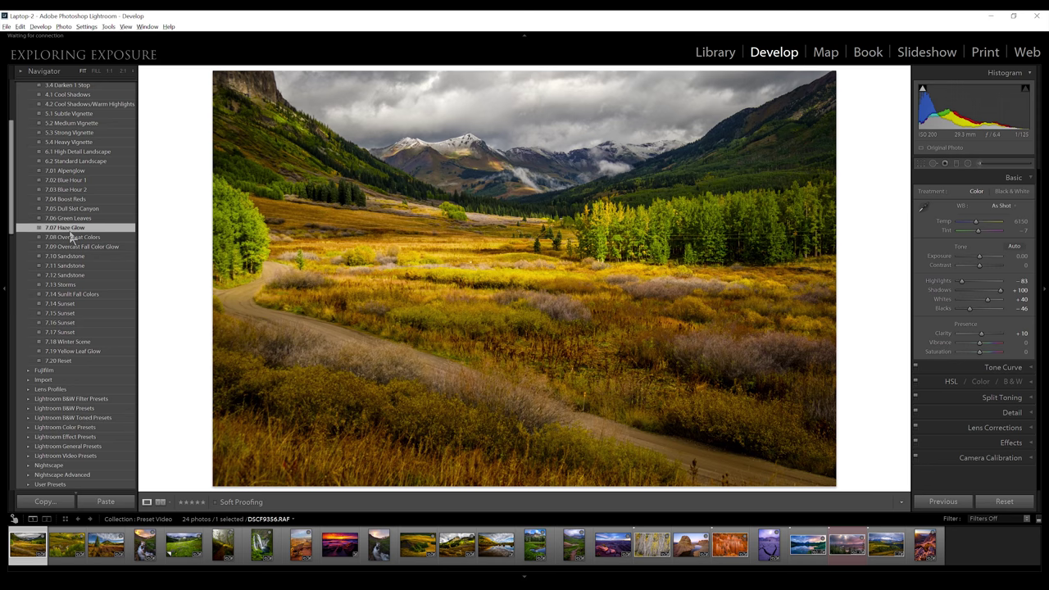
pyautogui.hotkey('ctrl', 'z')
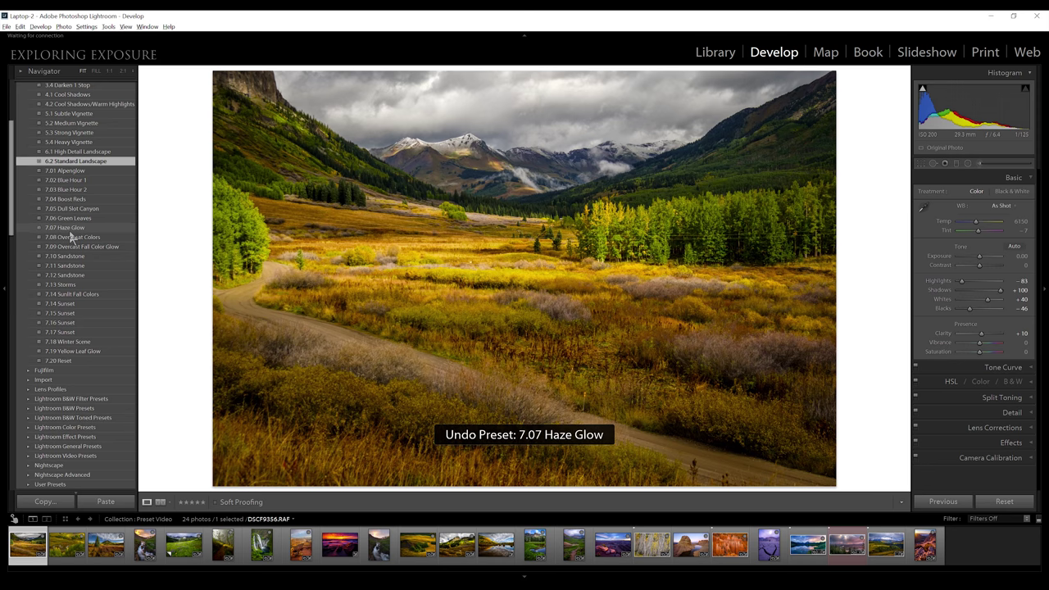
pyautogui.hotkey('ctrl', 'z')
# Step: Try the 7.19 Yellow Leaf Glow preset, compare the photo with and without it, and undo it
pyautogui.click(79, 352)
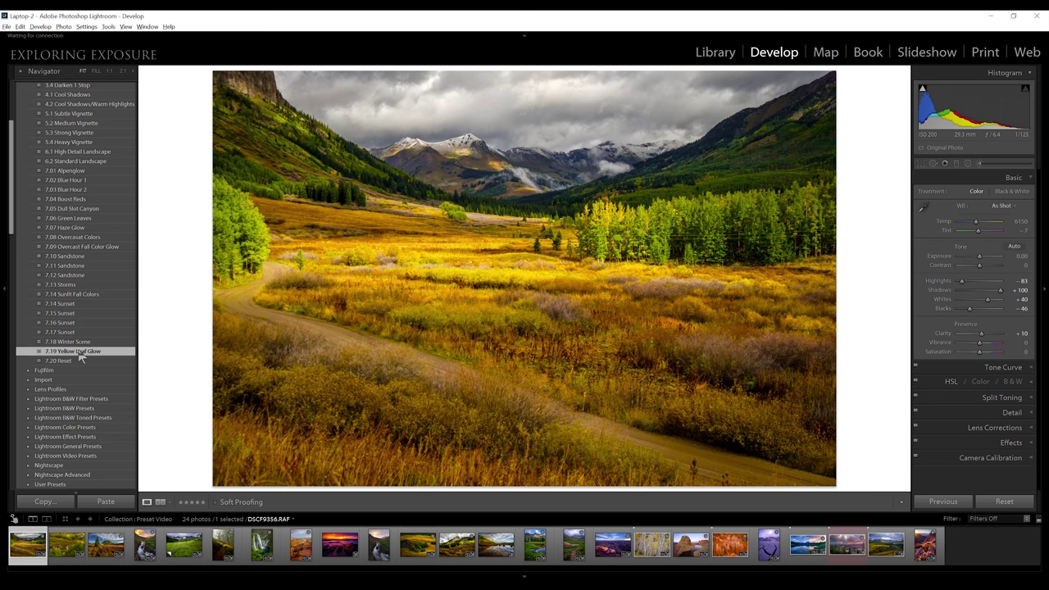
pyautogui.hotkey('ctrl', 'z')
pyautogui.hotkey('ctrl', 'y')
pyautogui.hotkey('ctrl', 'z')
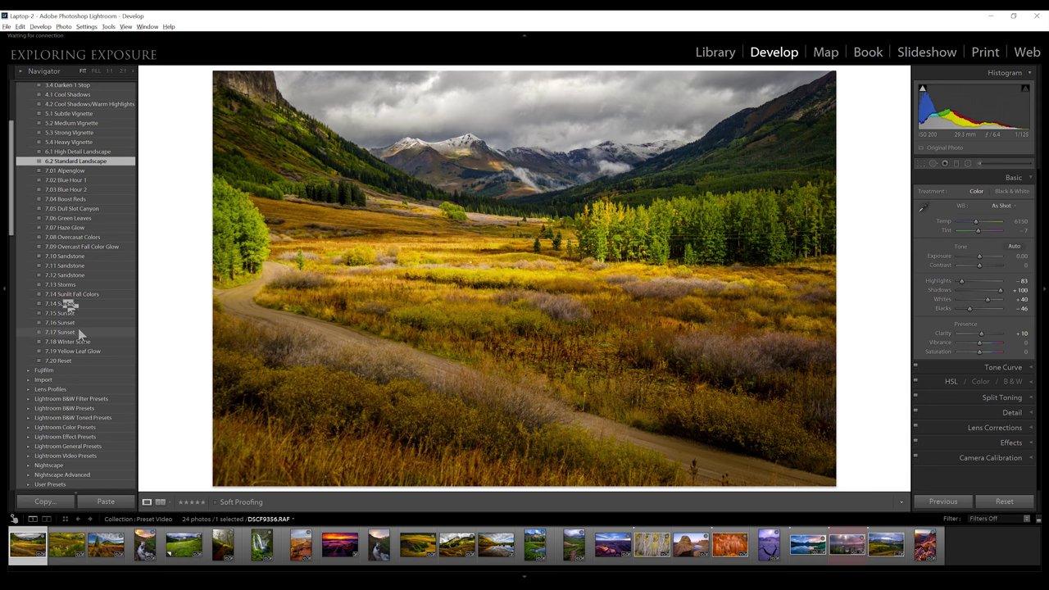
# Step: Try the 7.15 Sunset and 7.16 Sunset presets, and clear the effect with the 7.20 Reset preset
pyautogui.click(67, 313)
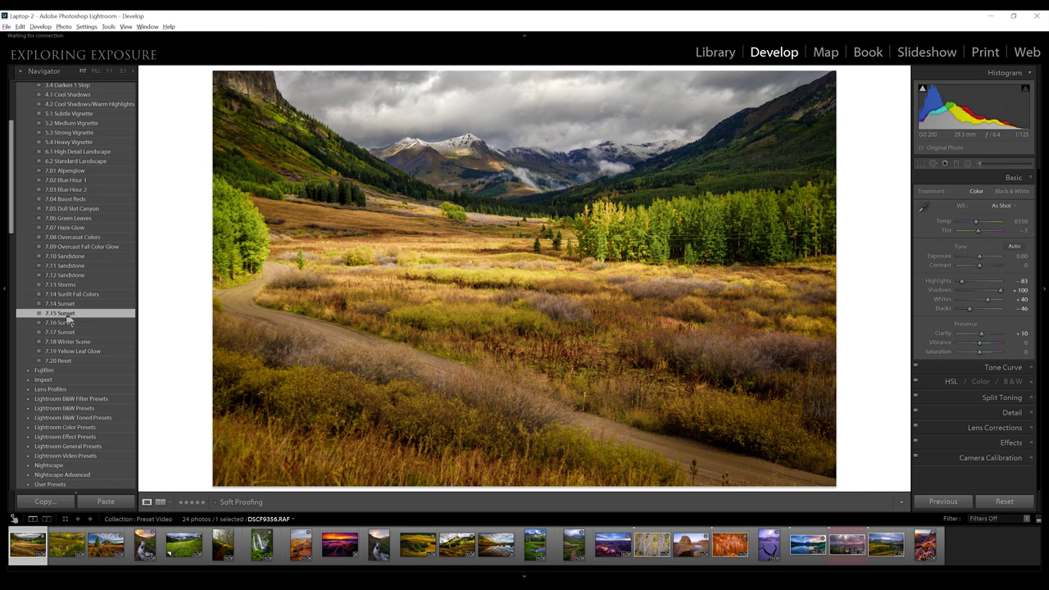
pyautogui.click(69, 322)
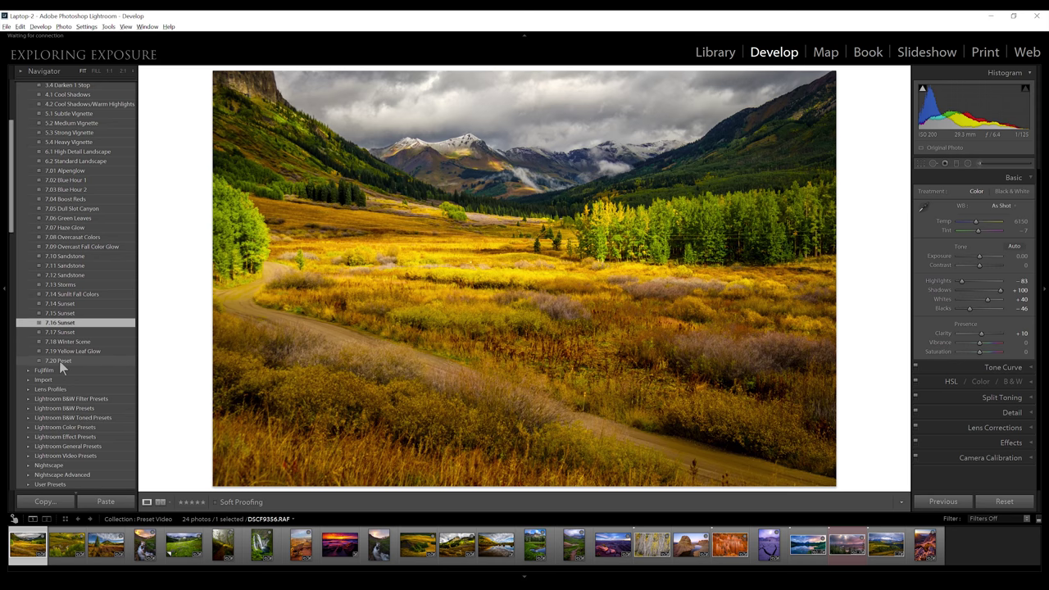
pyautogui.click(59, 360)
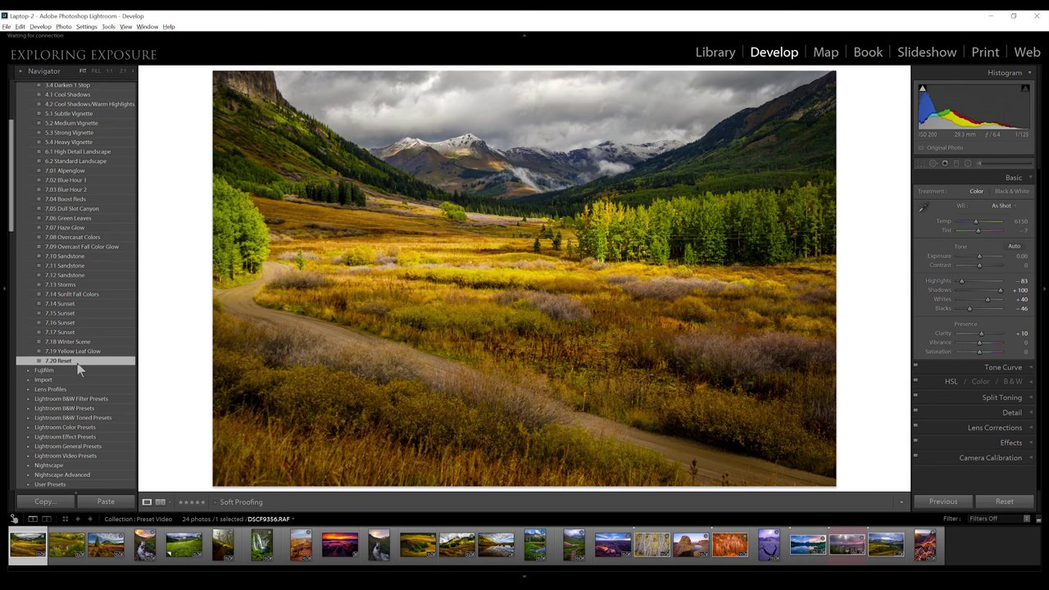
# Step: Open the seascape sunset photo DSCF2019.RAF and clear its edits with the 1.1 Reset preset
pyautogui.click(327, 551)
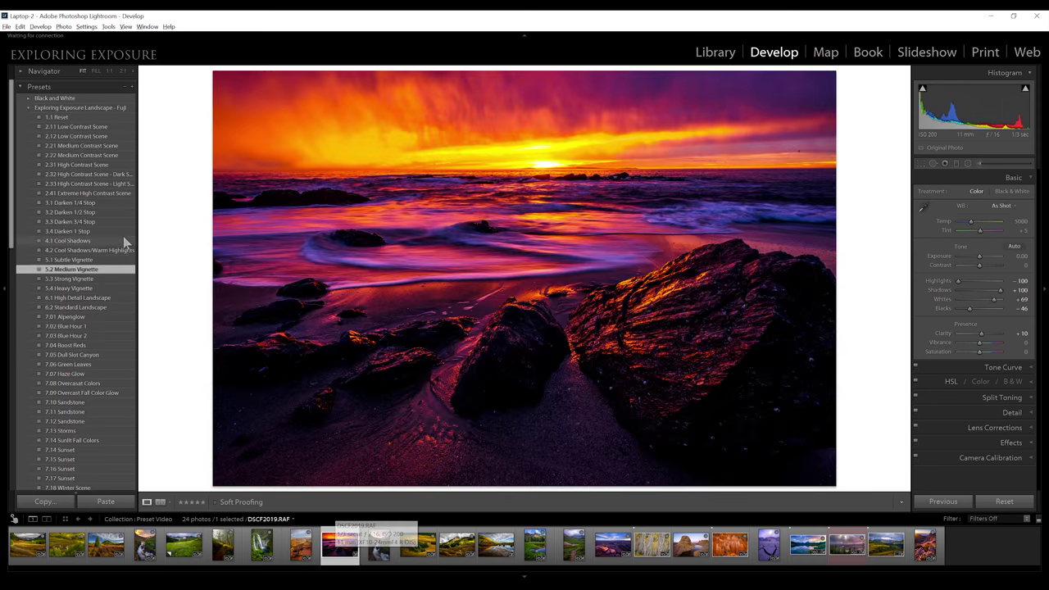
pyautogui.scroll(-5, 123, 235)
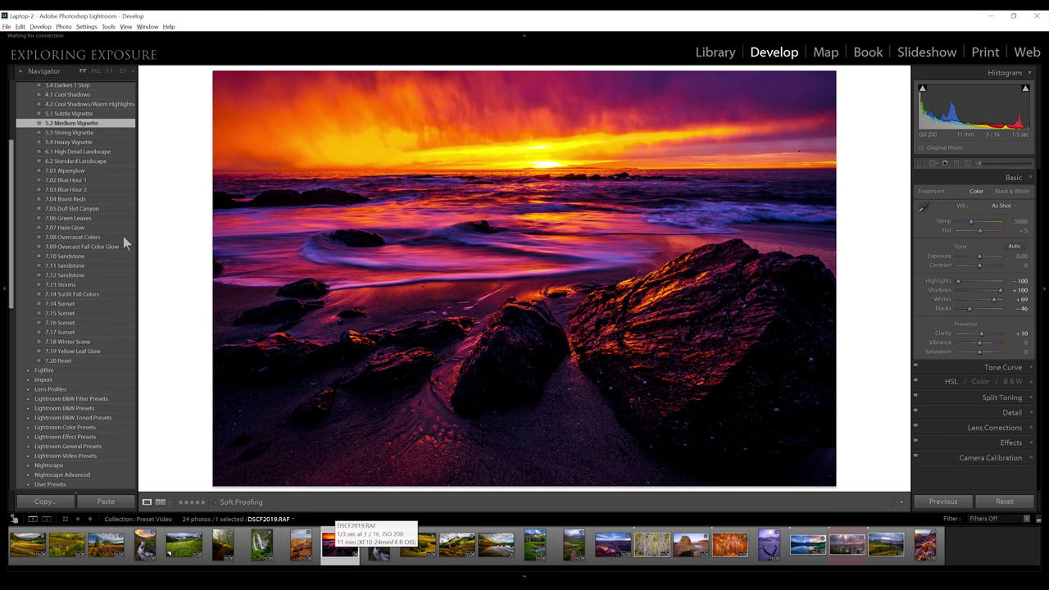
pyautogui.scroll(5, 123, 236)
pyautogui.click(58, 117)
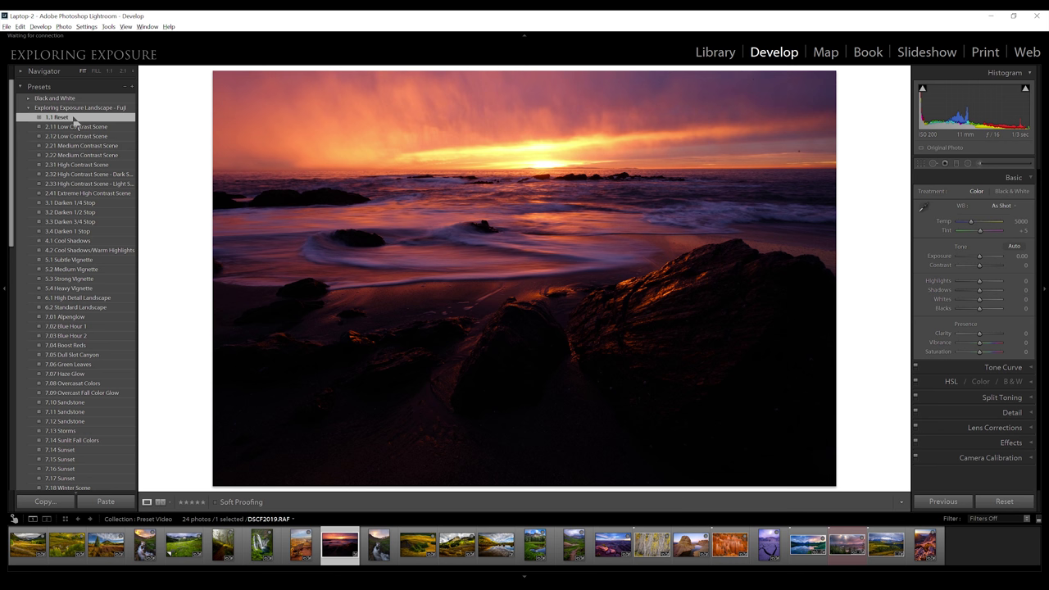
# Step: Compare the 2.31 High Contrast and 2.41 Extreme High Contrast presets with 2.33 High Contrast Scene - Light Shadows, keeping 2.33 on the seascape
pyautogui.click(82, 164)
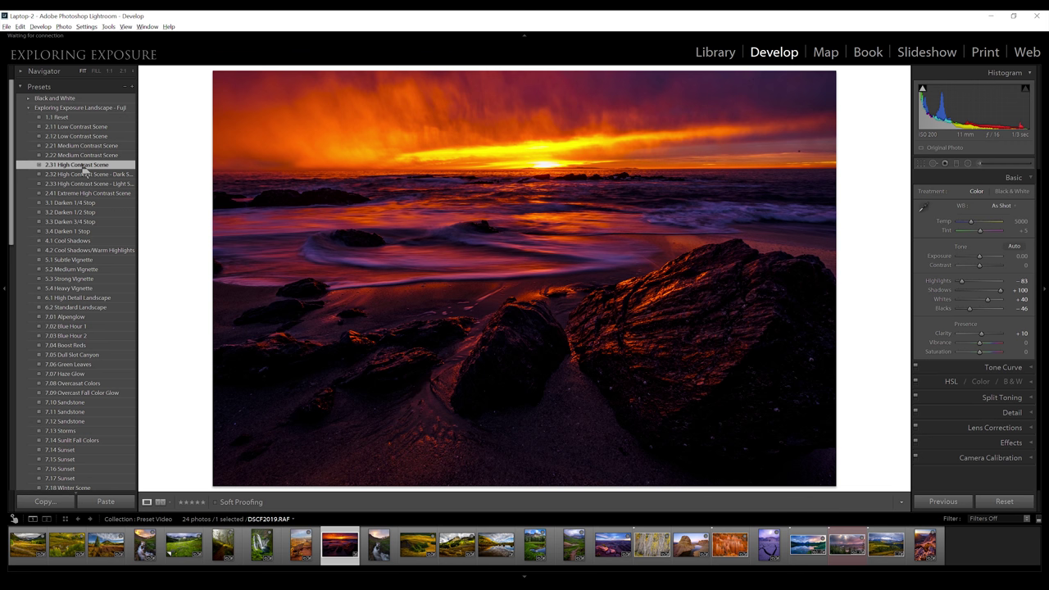
pyautogui.click(83, 184)
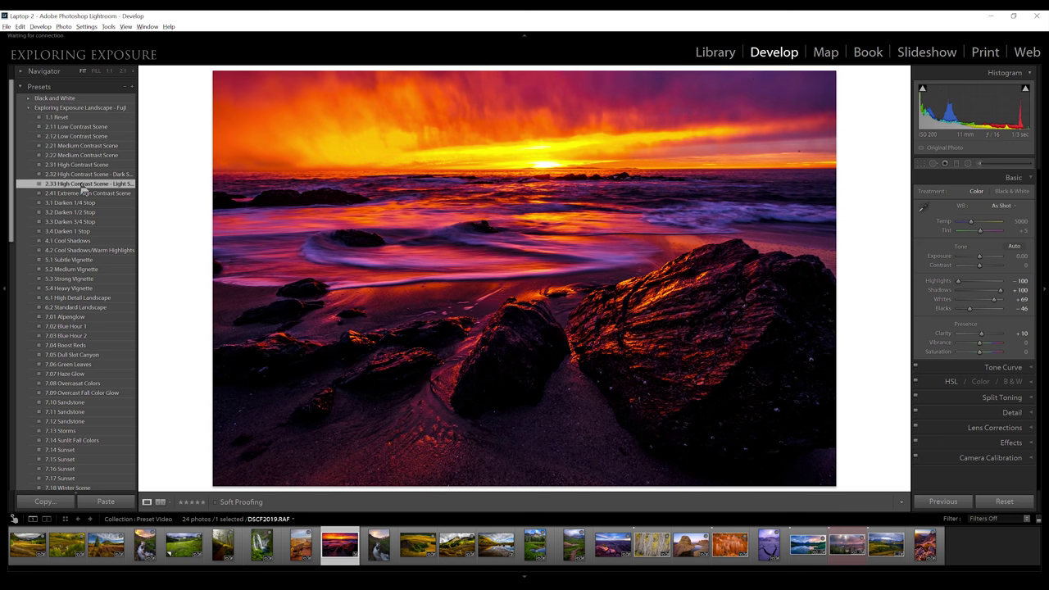
pyautogui.click(77, 164)
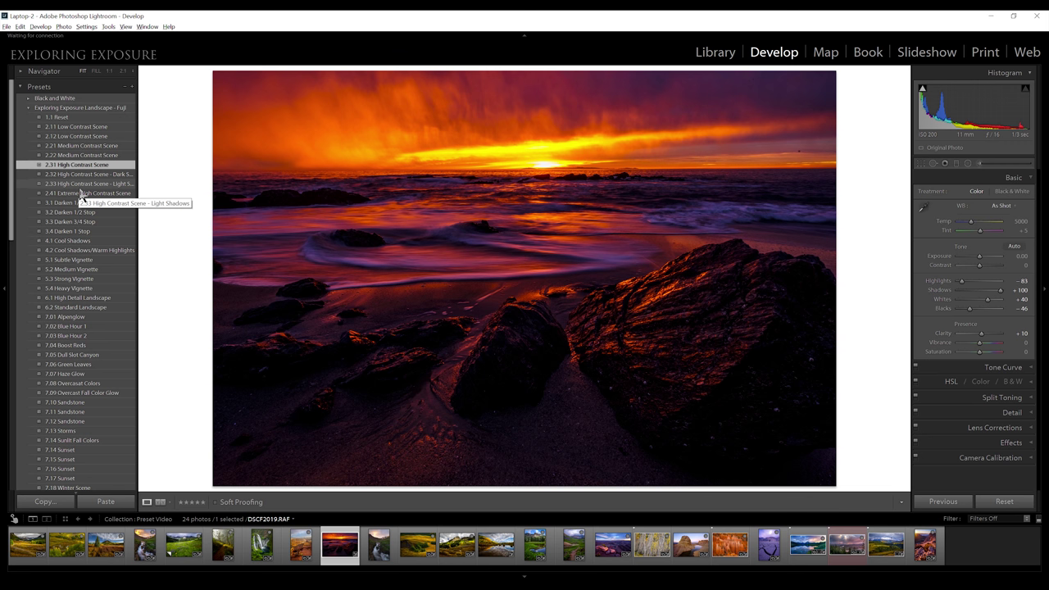
pyautogui.click(85, 193)
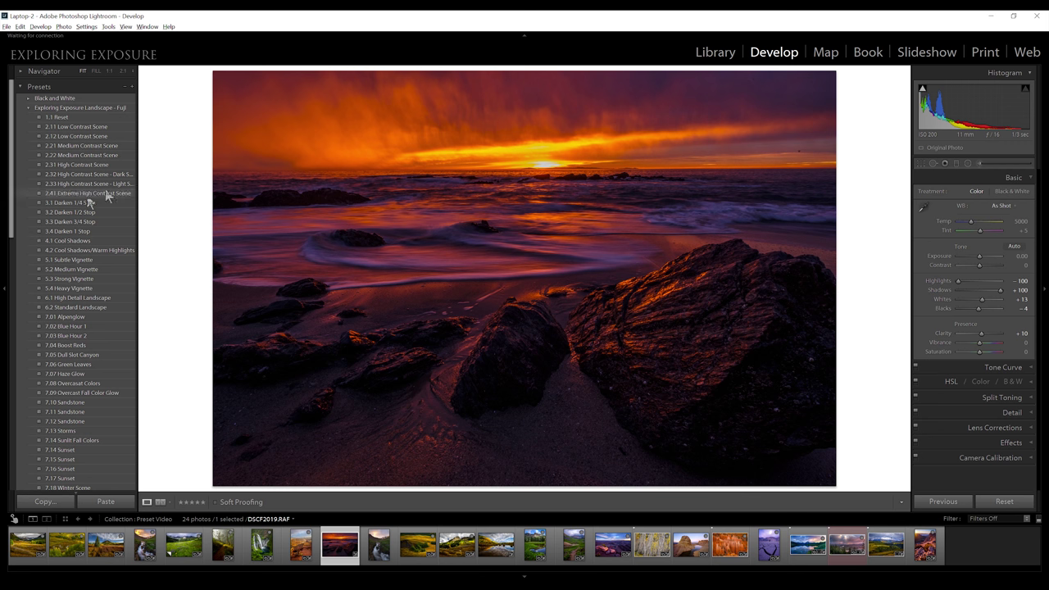
pyautogui.click(103, 185)
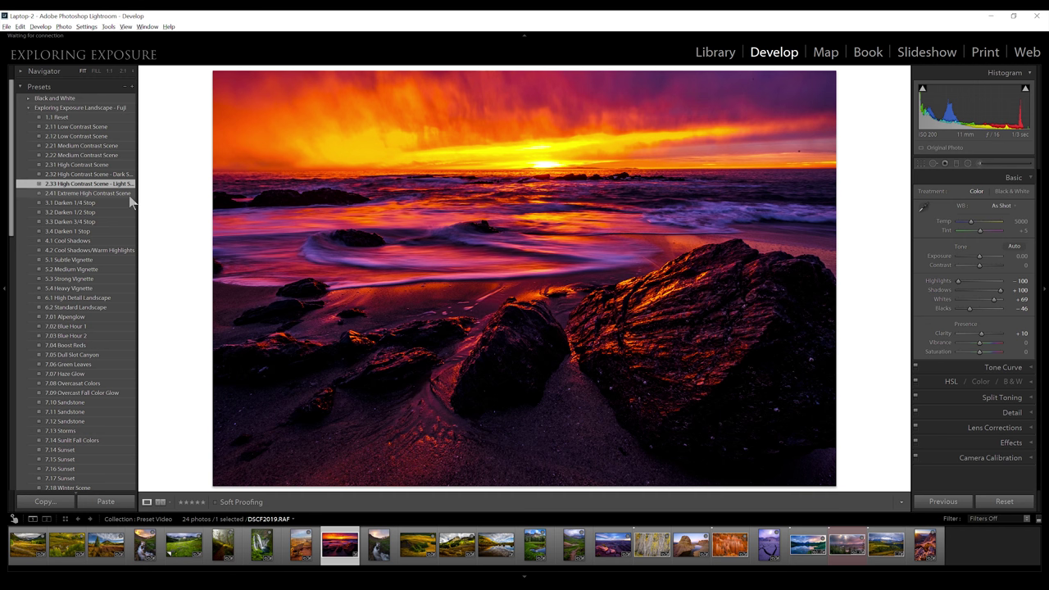
# Step: Apply the 3.1 Darken 1/4 Stop and 4.1 Cool Shadows presets to the seascape photo
pyautogui.click(85, 241)
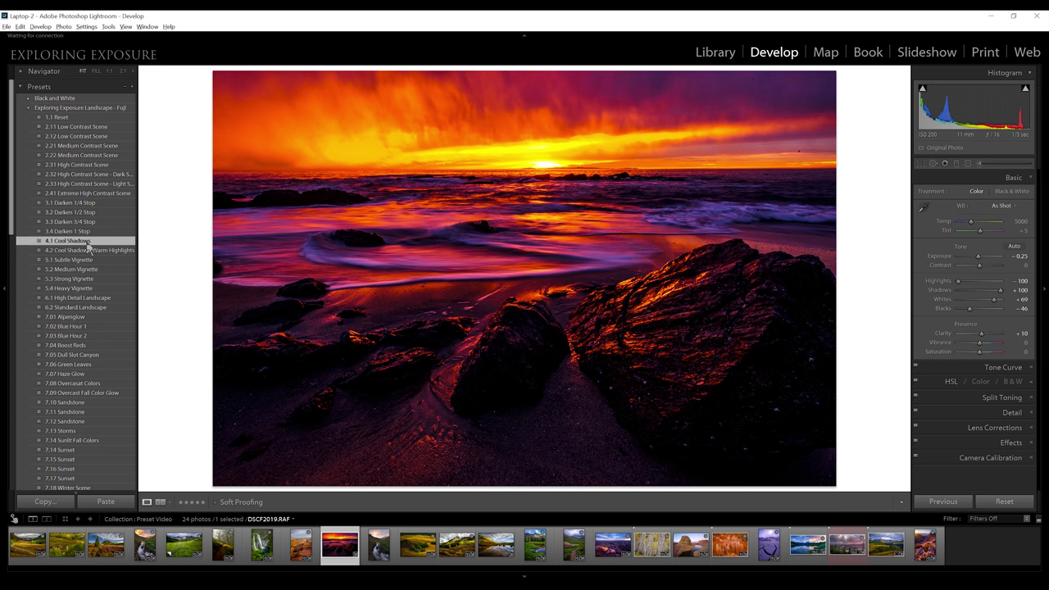
pyautogui.click(70, 203)
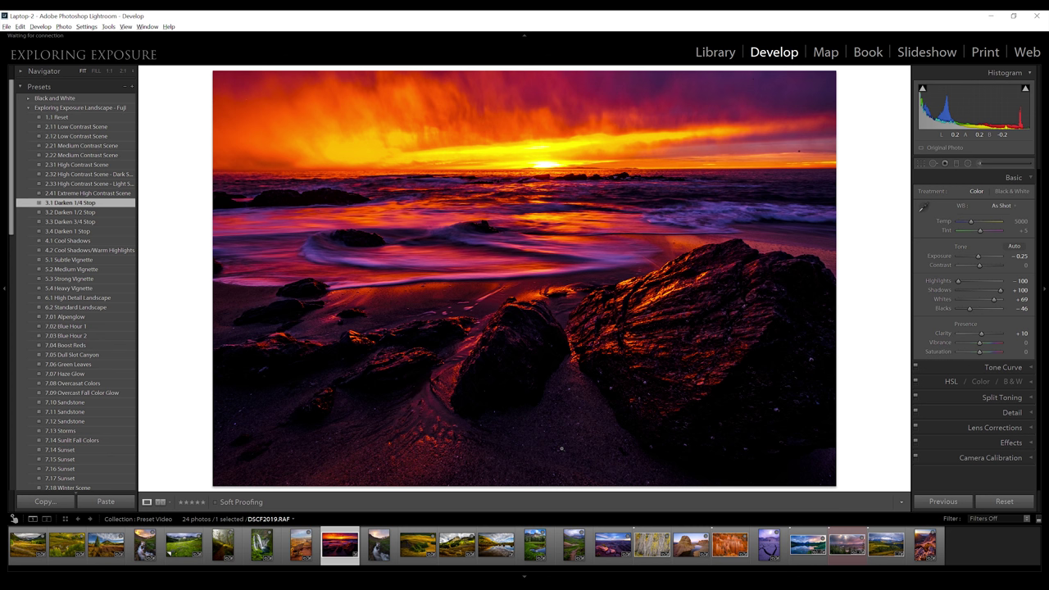
pyautogui.click(105, 243)
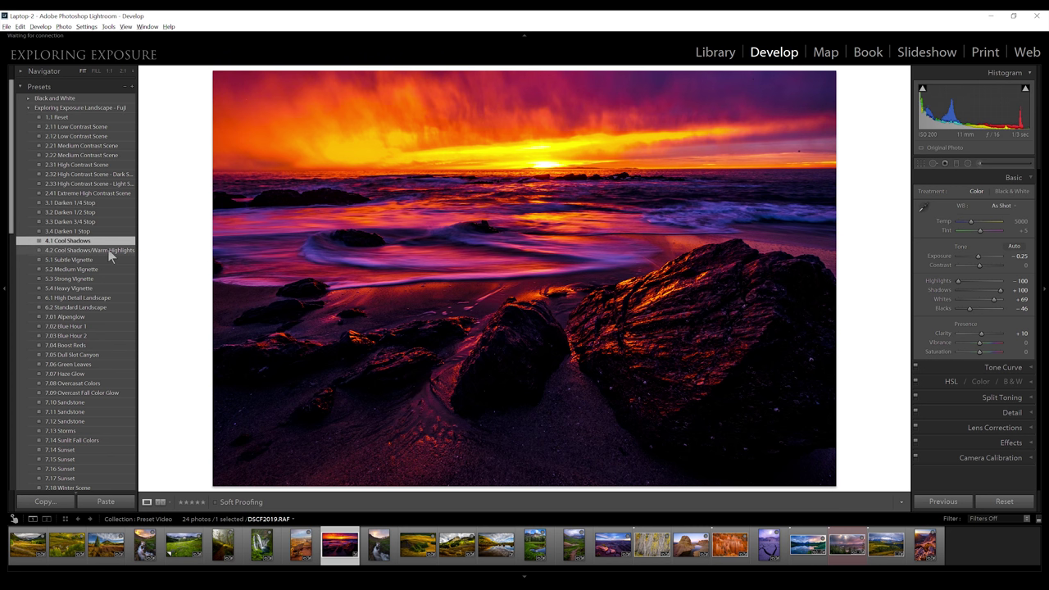
# Step: Apply the 5.2 Medium Vignette preset and, viewing the rocks at 1:1, the 6.1 High Detail Landscape preset to the seascape
pyautogui.click(93, 268)
pyautogui.click(632, 318)
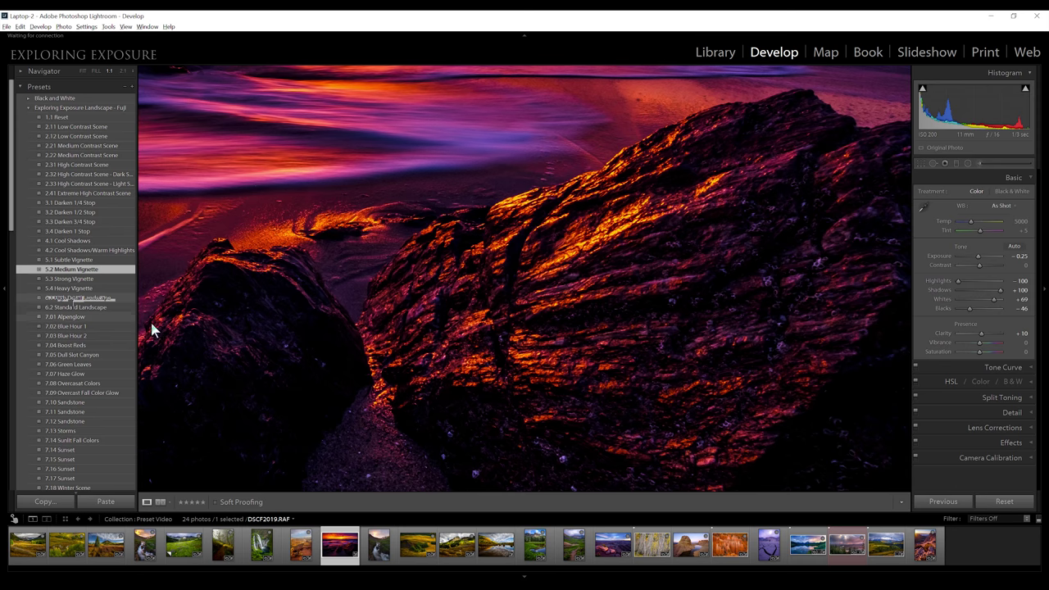
pyautogui.click(78, 297)
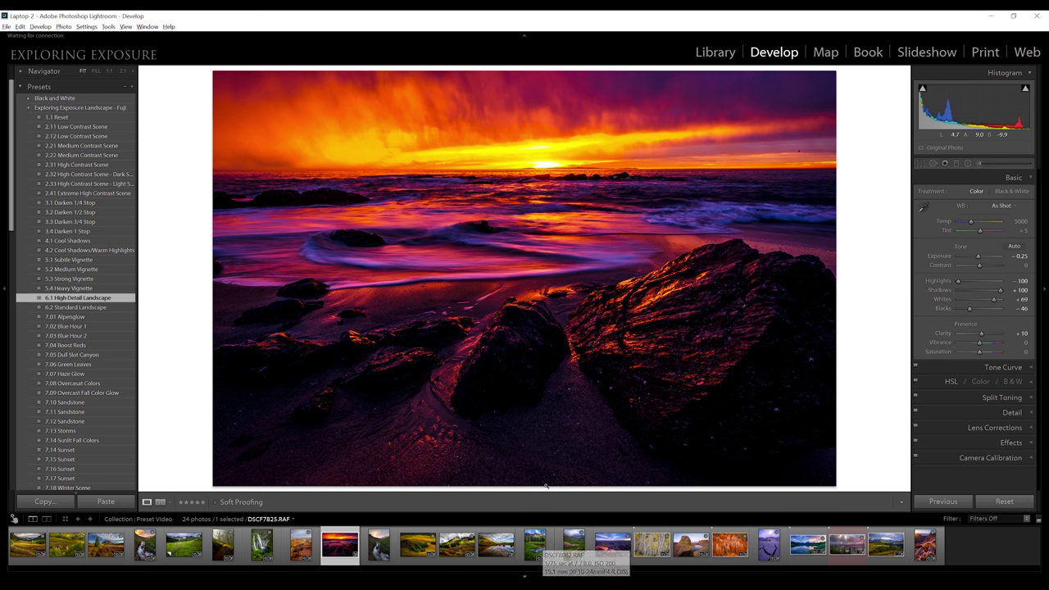
# Step: Open the aspen photo DSCF0695.RAF, clear its edits with the 1.1 Reset preset and apply 2.12 Low Contrast Scene
pyautogui.click(651, 545)
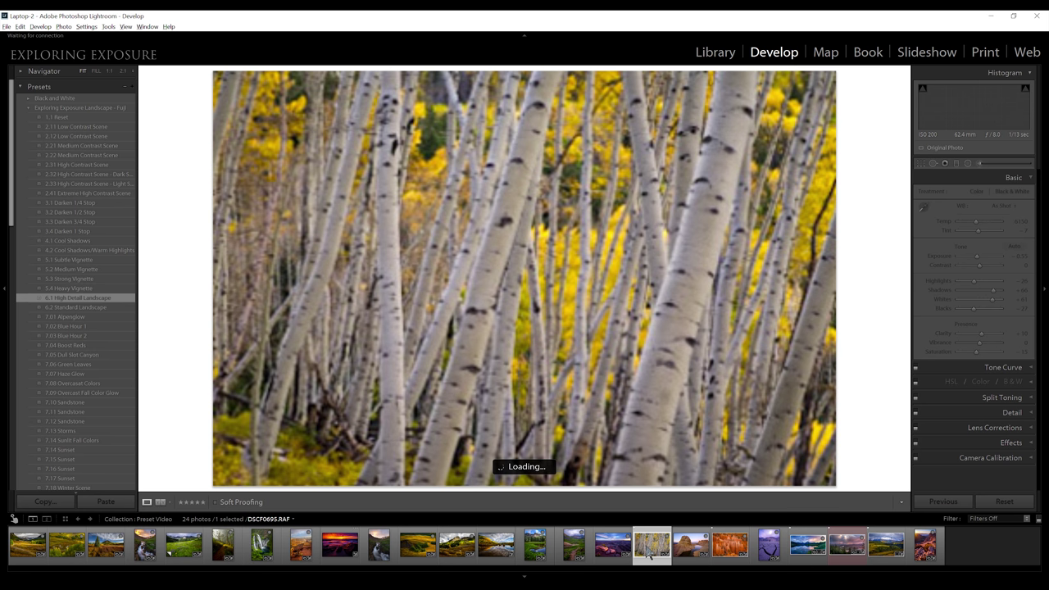
pyautogui.click(69, 119)
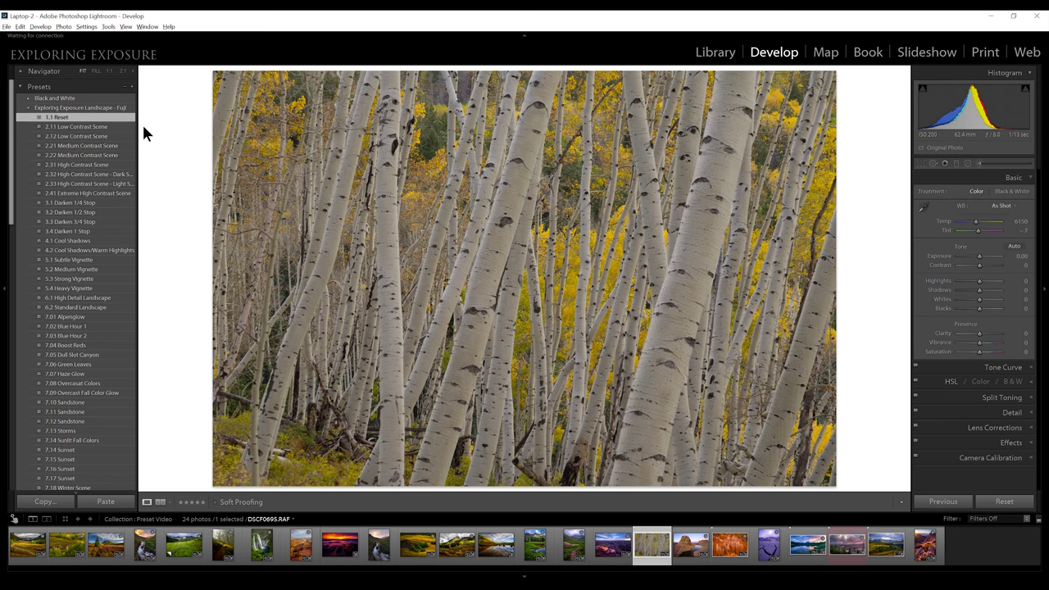
pyautogui.click(106, 137)
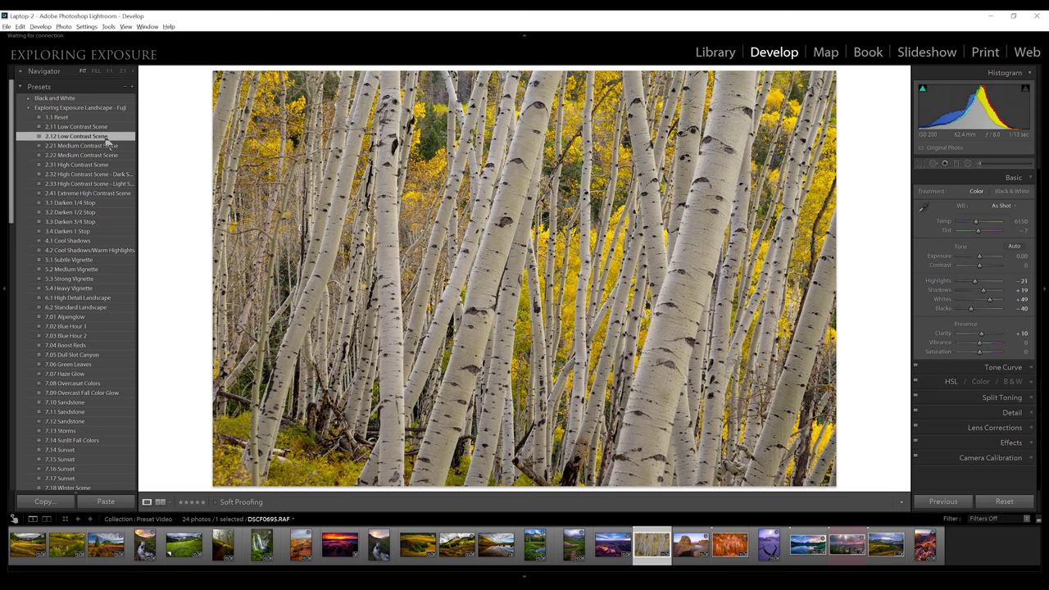
# Step: Apply the 3.1 Darken 1/4 Stop and 4.1 Cool Shadows presets to the aspen photo
pyautogui.click(72, 203)
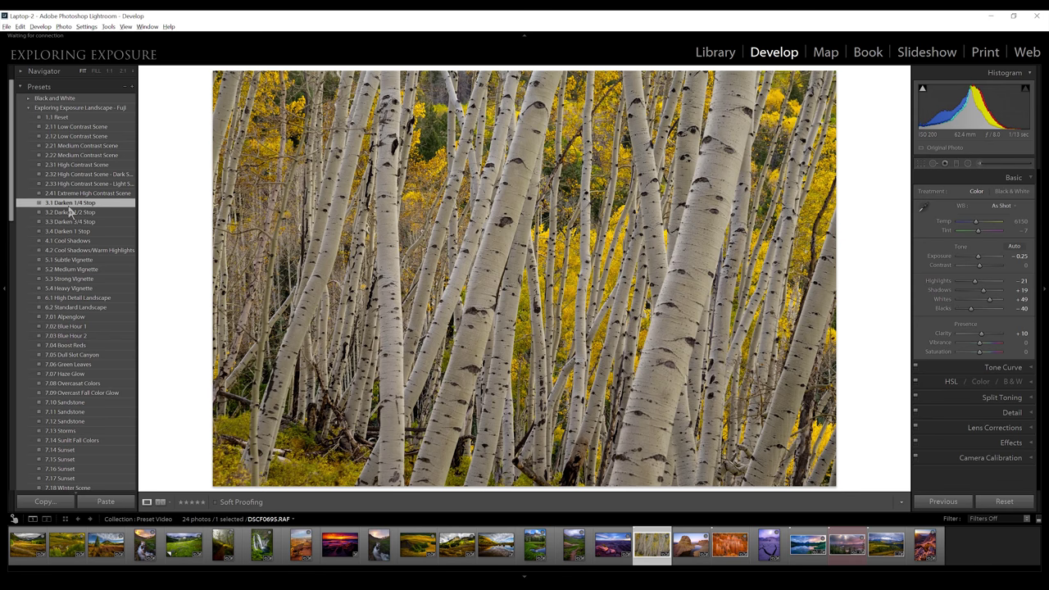
pyautogui.press('Down')
pyautogui.press('Down')
pyautogui.press('Down')
pyautogui.press('Down')
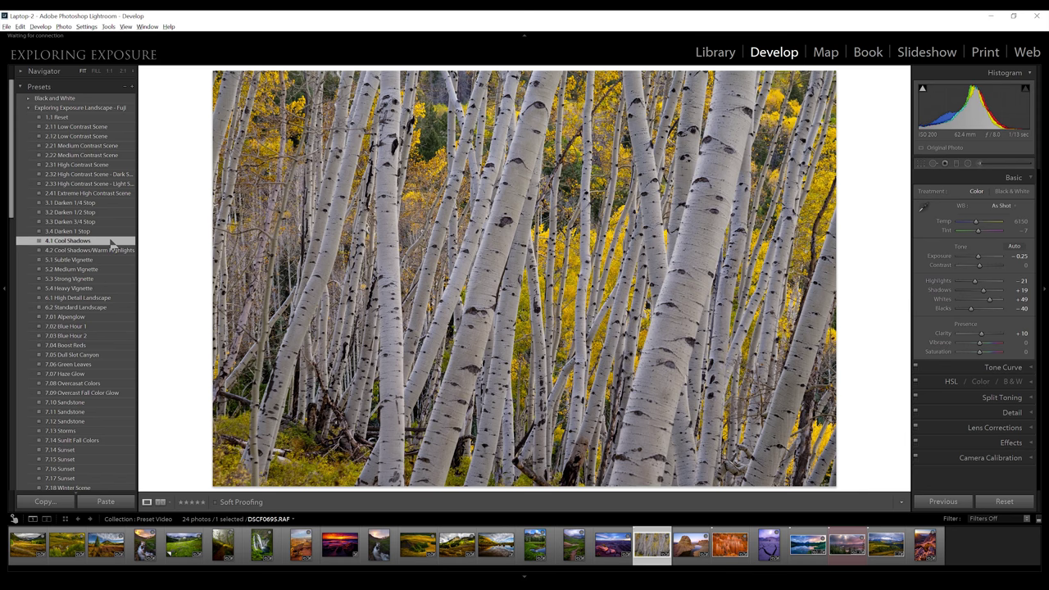
# Step: Add the 5.1 Subtle Vignette, 6.1 High Detail Landscape and 7.19 Yellow Leaf Glow presets to the aspen photo
pyautogui.click(77, 261)
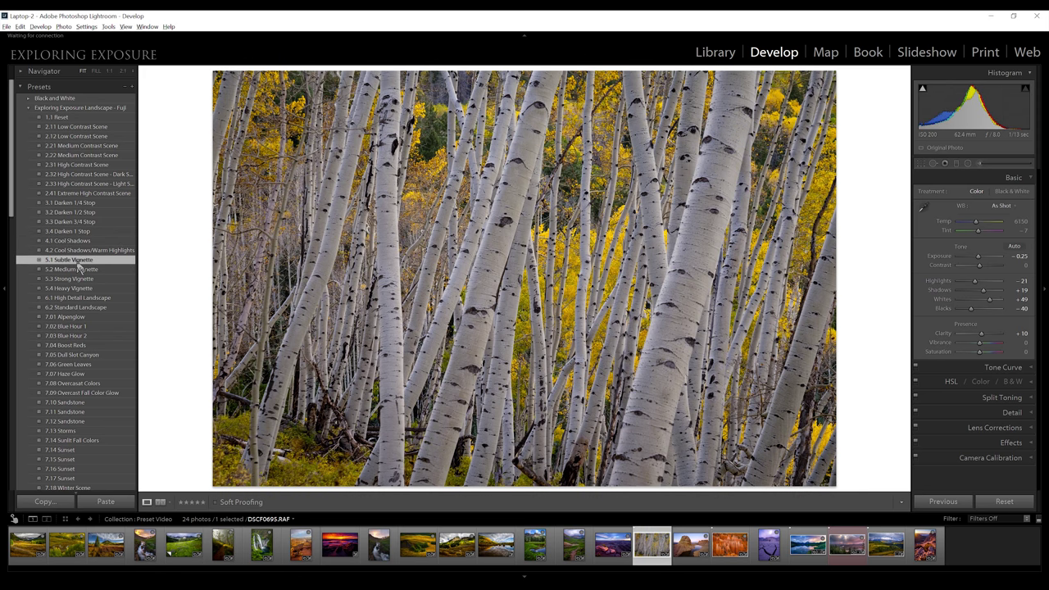
pyautogui.click(91, 299)
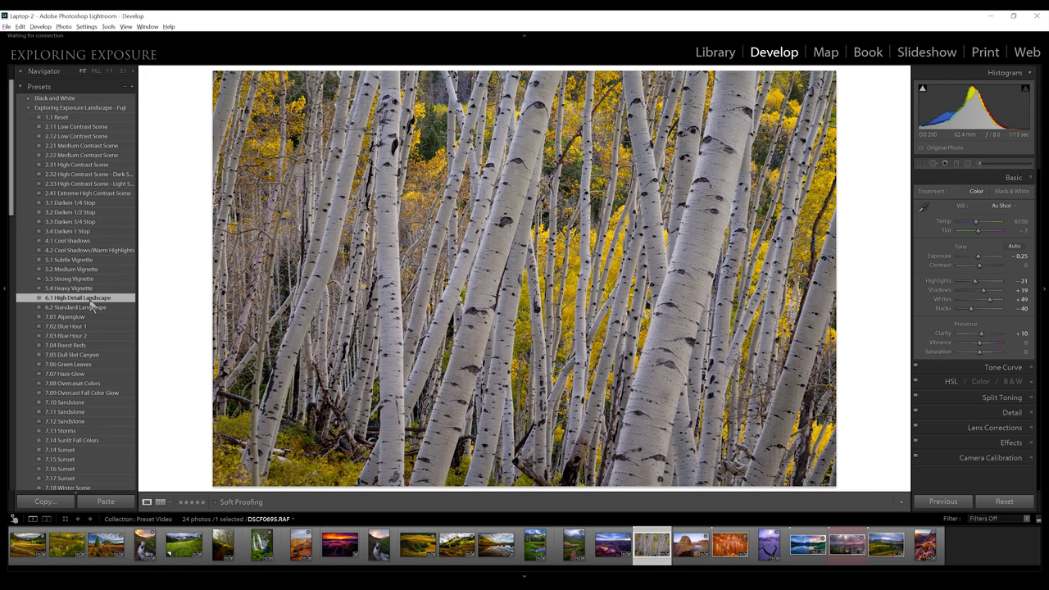
pyautogui.scroll(-3, 86, 340)
pyautogui.scroll(-3, 96, 303)
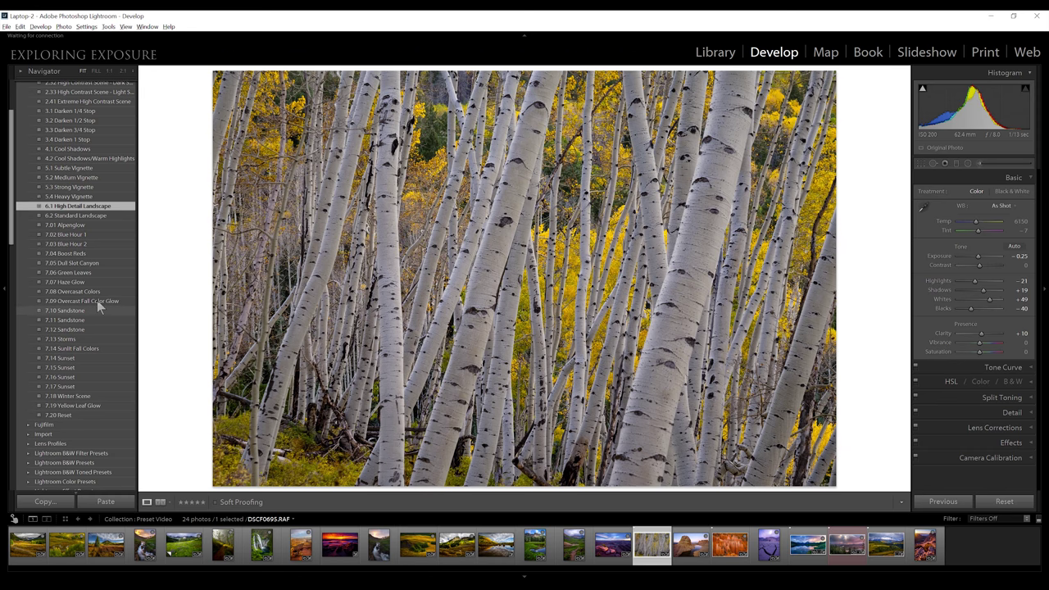
pyautogui.click(69, 406)
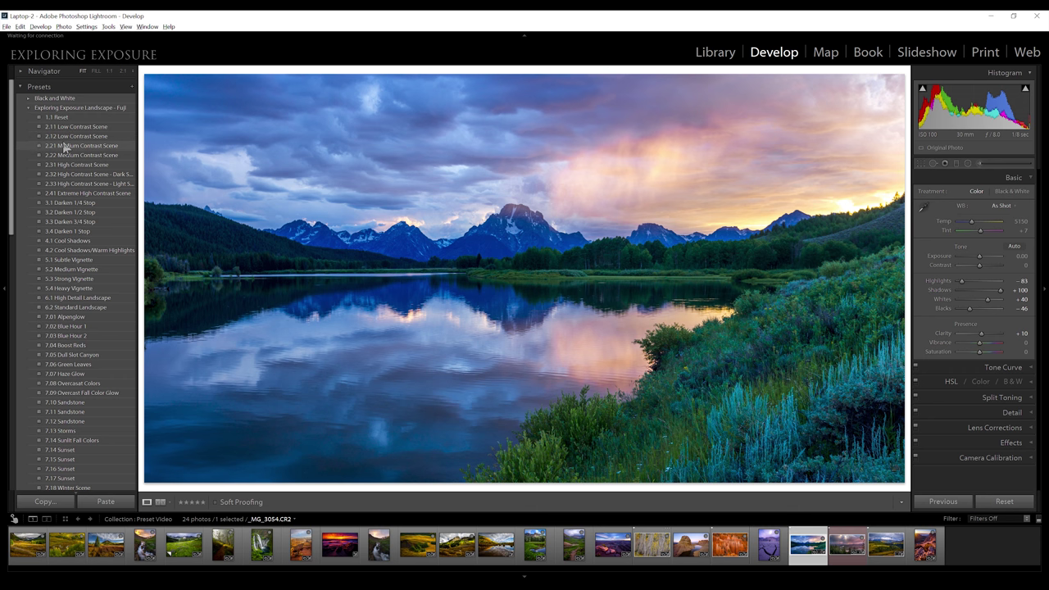
# Step: Reset the mountain lake photo _MG_3054.CR2 and compare the 2.31 High Contrast Scene and 2.33 High Contrast Scene - Light Shadows presets
pyautogui.click(57, 118)
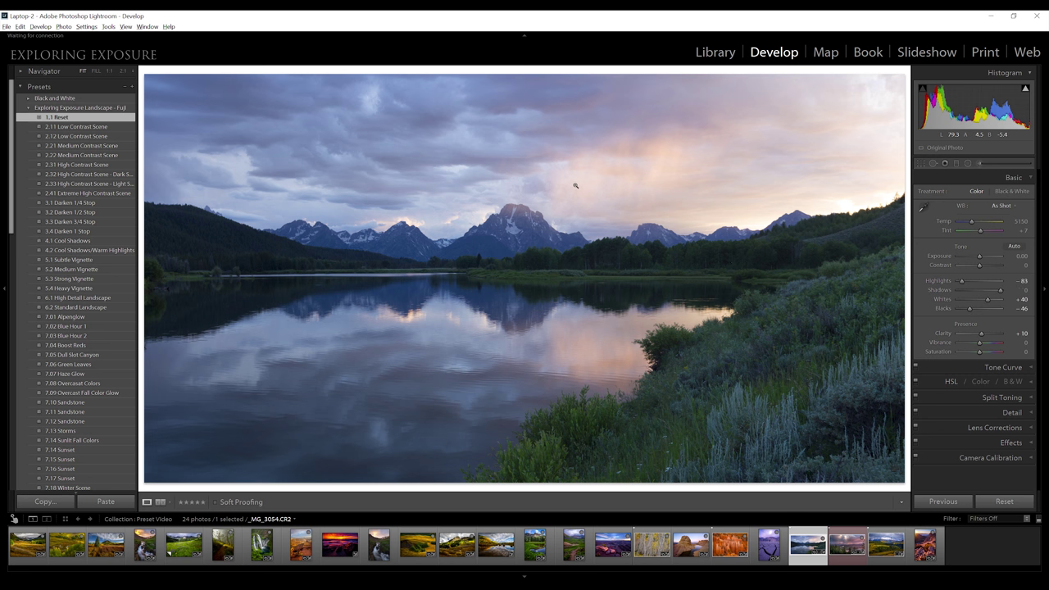
pyautogui.click(79, 165)
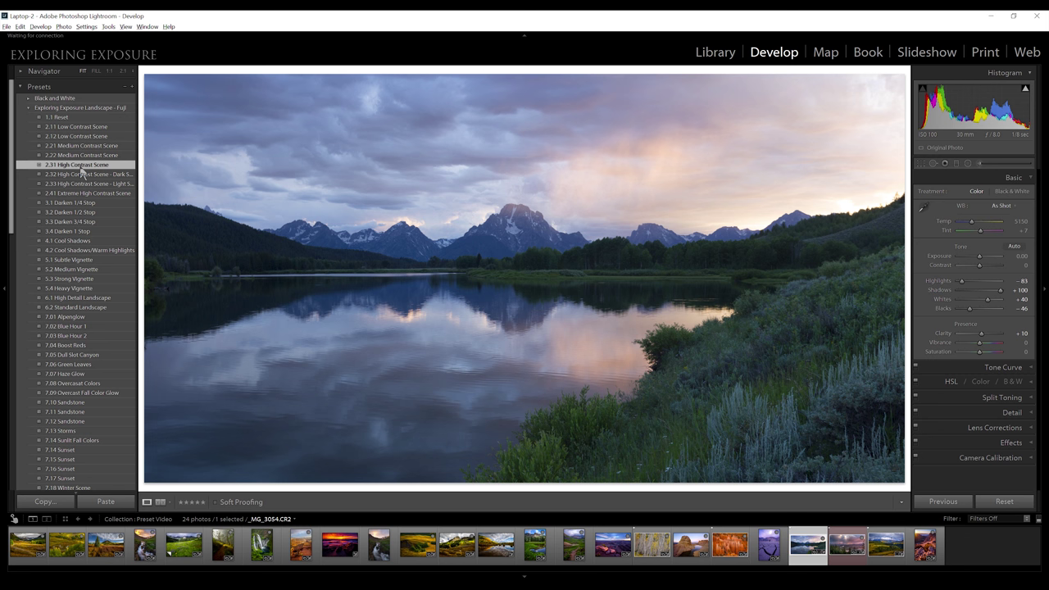
pyautogui.click(83, 184)
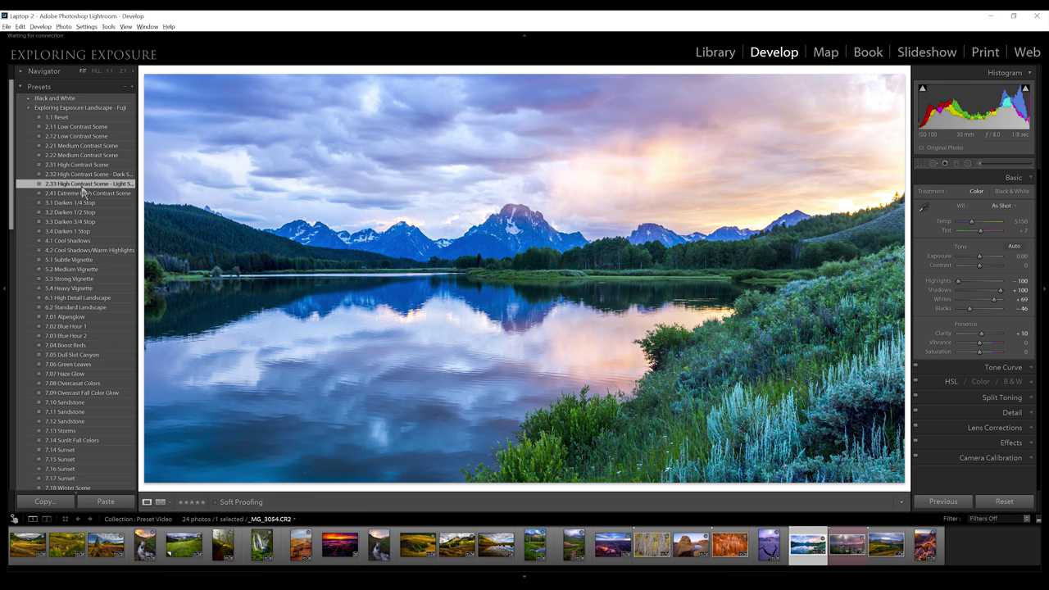
# Step: Try the 3.1 Darken 1/4 Stop and 4.1 Cool Shadows presets on the lake photo and undo them
pyautogui.click(82, 203)
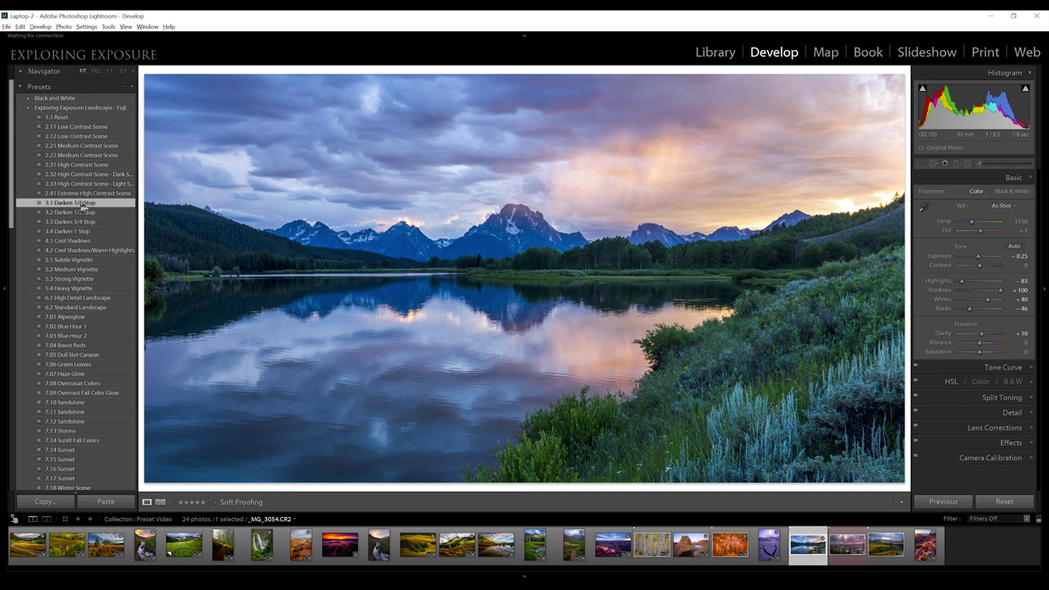
pyautogui.hotkey('ctrl', 'z')
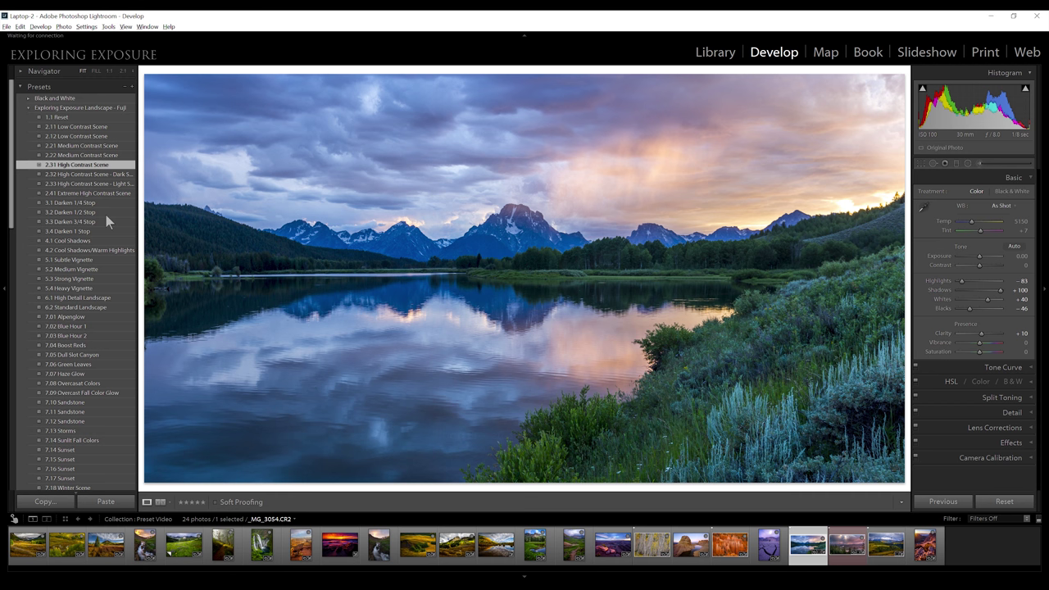
pyautogui.hotkey('ctrl', 'z')
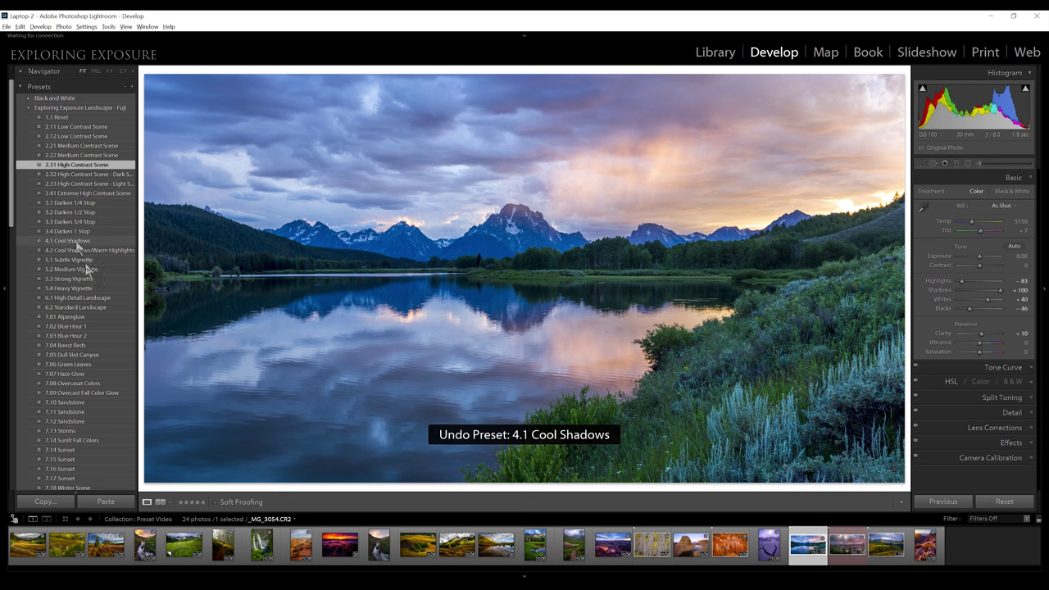
# Step: Apply 5.2 Medium Vignette to the lake photo and compare 6.1 High Detail Landscape with 6.2 Standard Landscape at 1:1, keeping 6.2
pyautogui.click(85, 269)
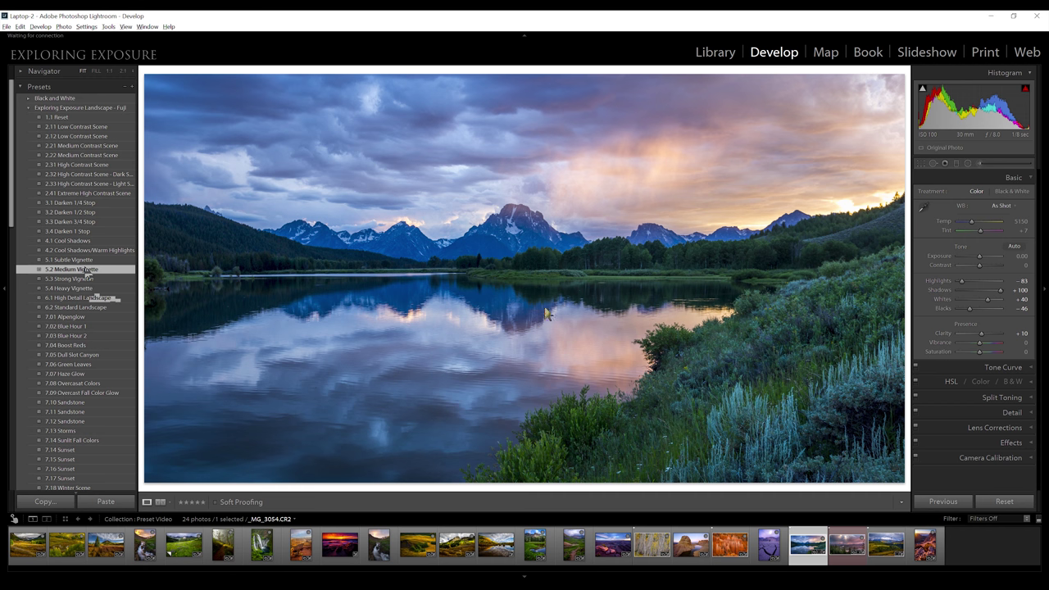
pyautogui.click(78, 297)
pyautogui.click(730, 367)
pyautogui.moveTo(590, 351); pyautogui.dragTo(200, 321)
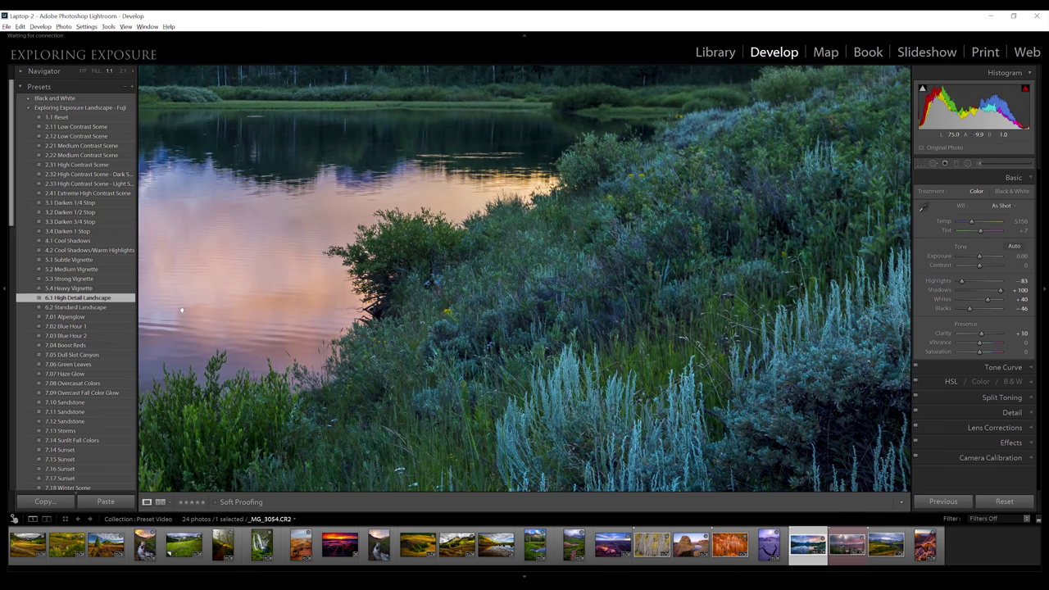
pyautogui.click(103, 308)
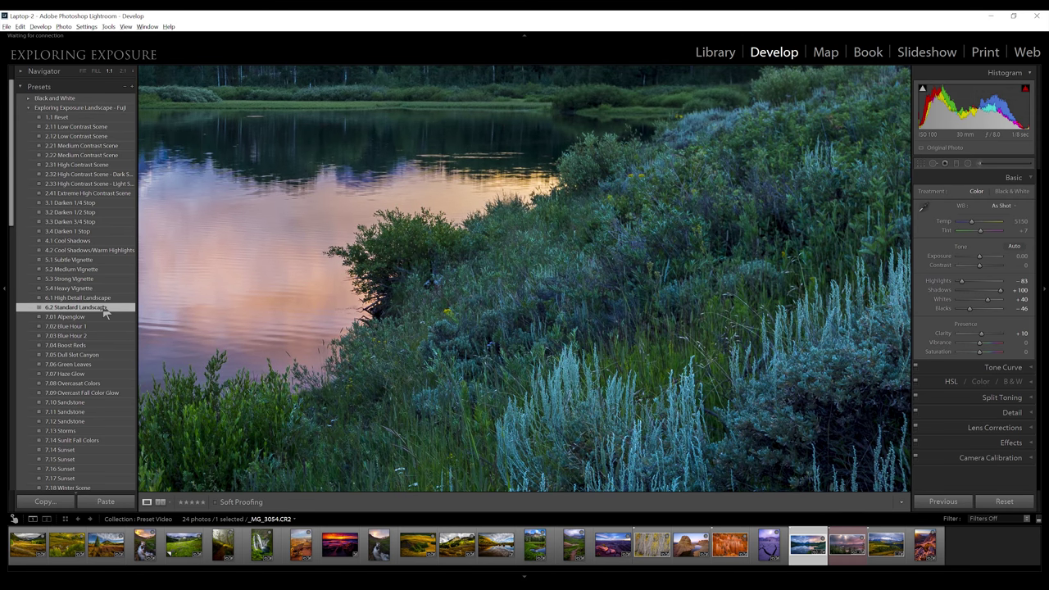
pyautogui.press('z')
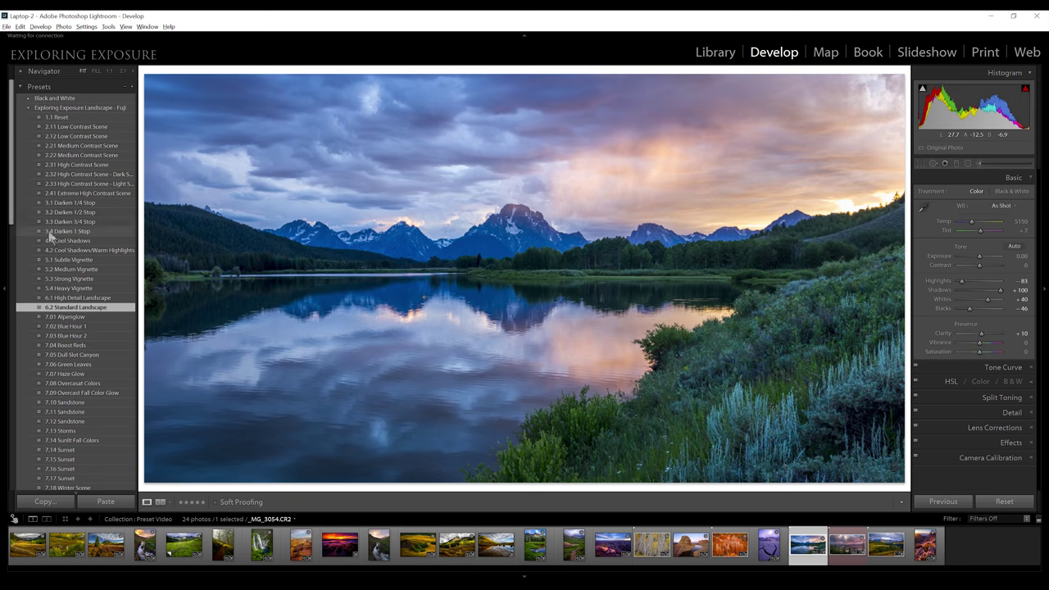
# Step: Compare the 7.15 Sunset and 7.16 Sunset colour presets on the lake photo, keep 7.16, and view the unedited version
pyautogui.moveTo(9, 199); pyautogui.dragTo(4, 256)
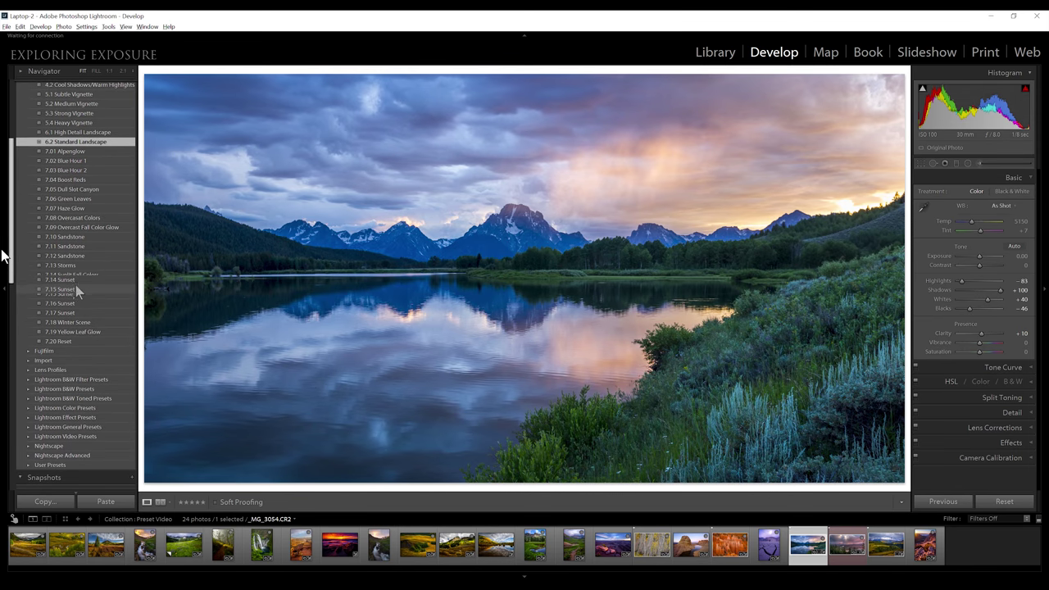
pyautogui.moveTo(4, 256); pyautogui.dragTo(4, 259)
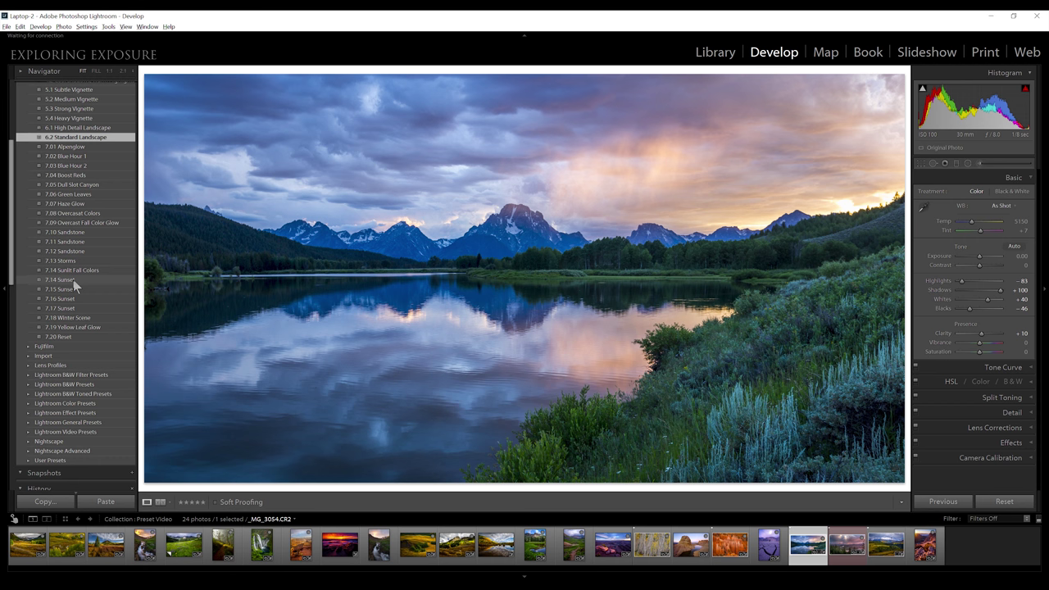
pyautogui.click(74, 289)
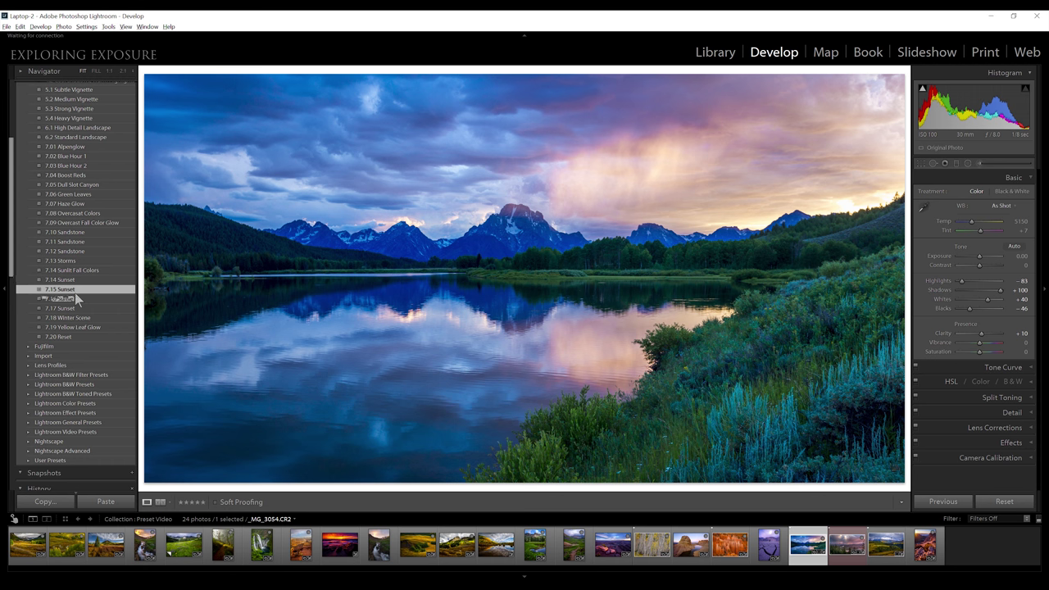
pyautogui.click(74, 299)
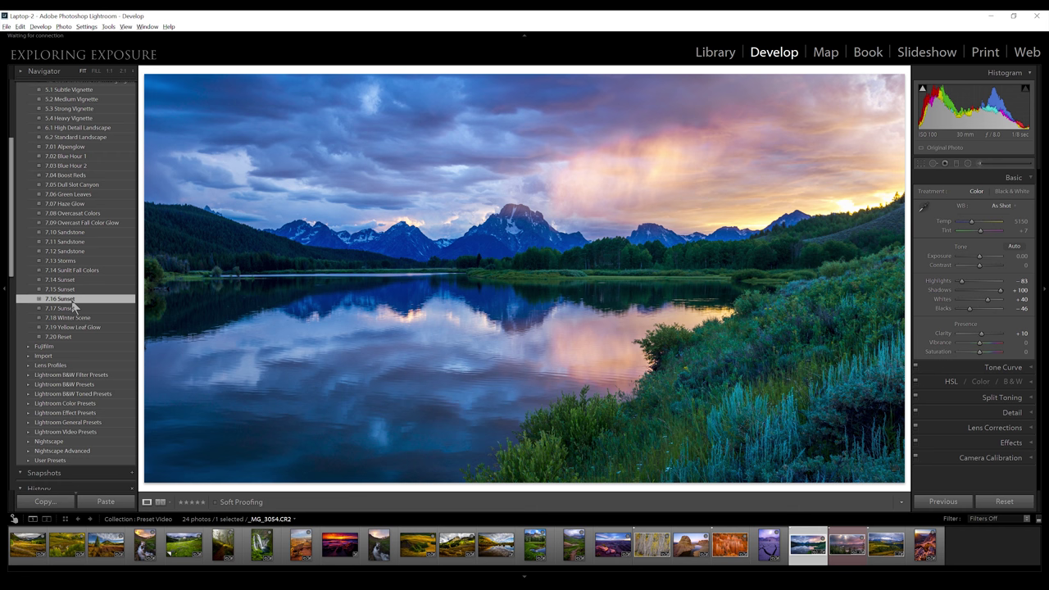
pyautogui.press('\\')
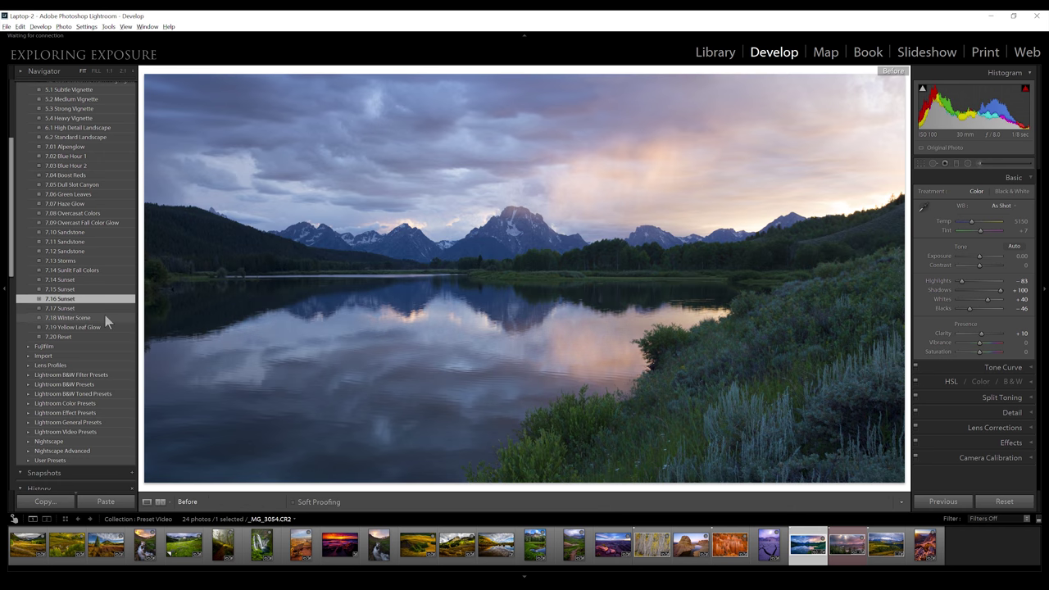
# Step: Check the lake photo's lens profile correction and chromatic aberration removal settings, then leave the Before view
pyautogui.click(996, 426)
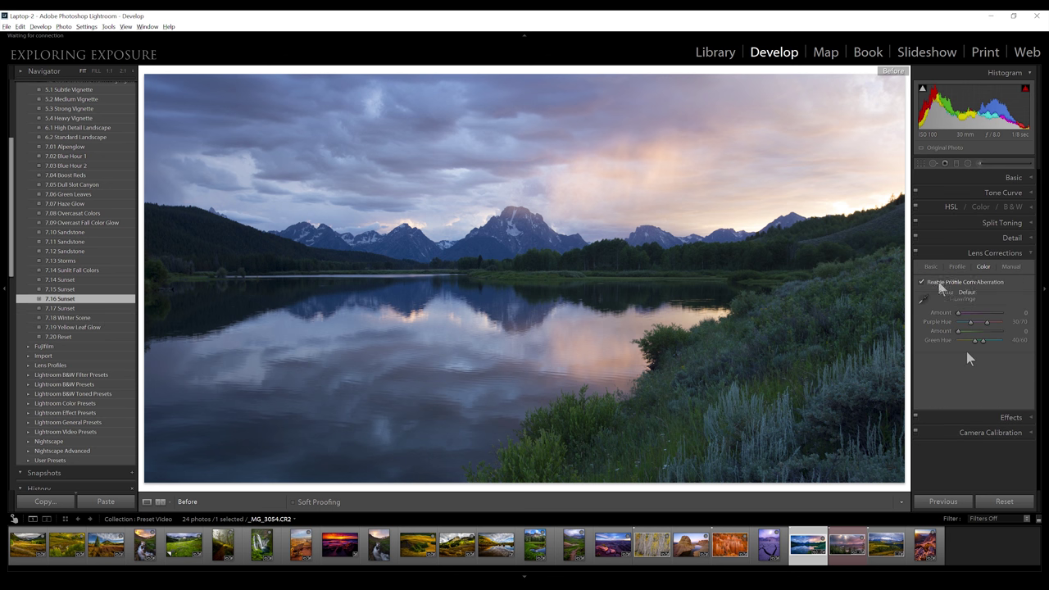
pyautogui.click(956, 266)
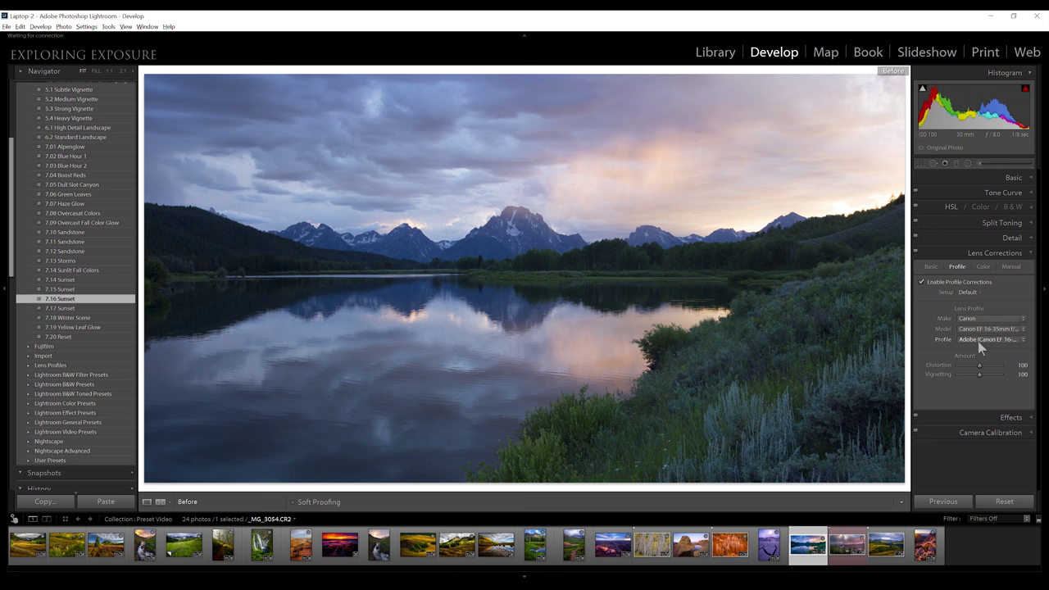
pyautogui.click(982, 266)
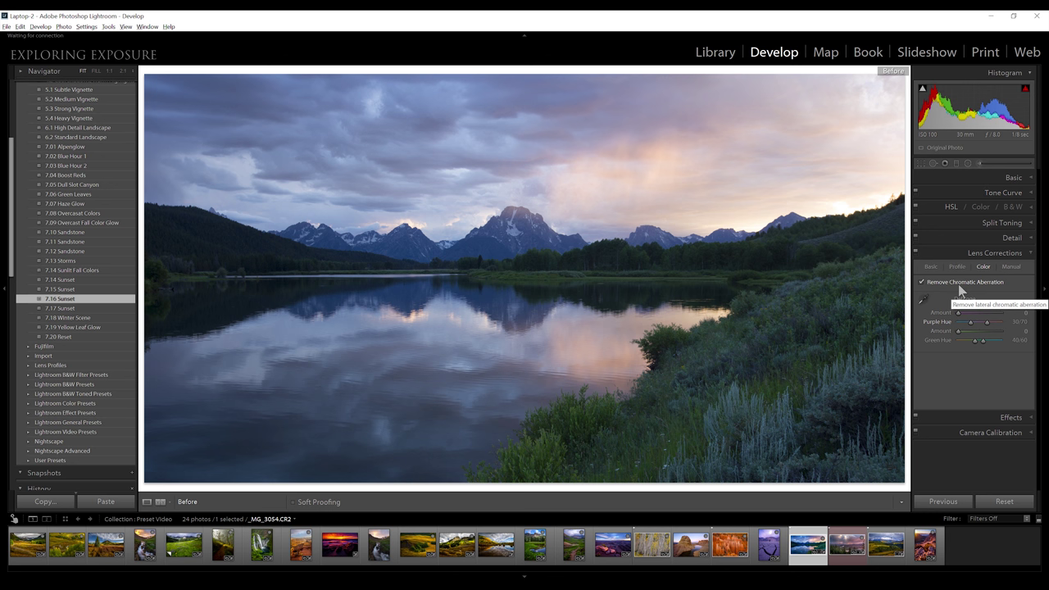
pyautogui.click(1009, 178)
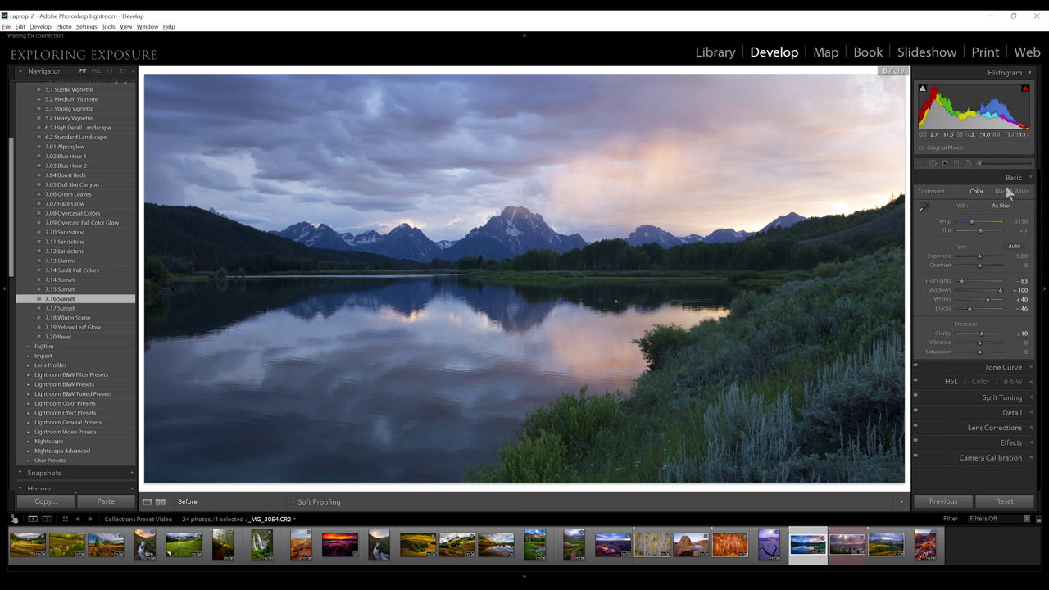
pyautogui.press('\\')
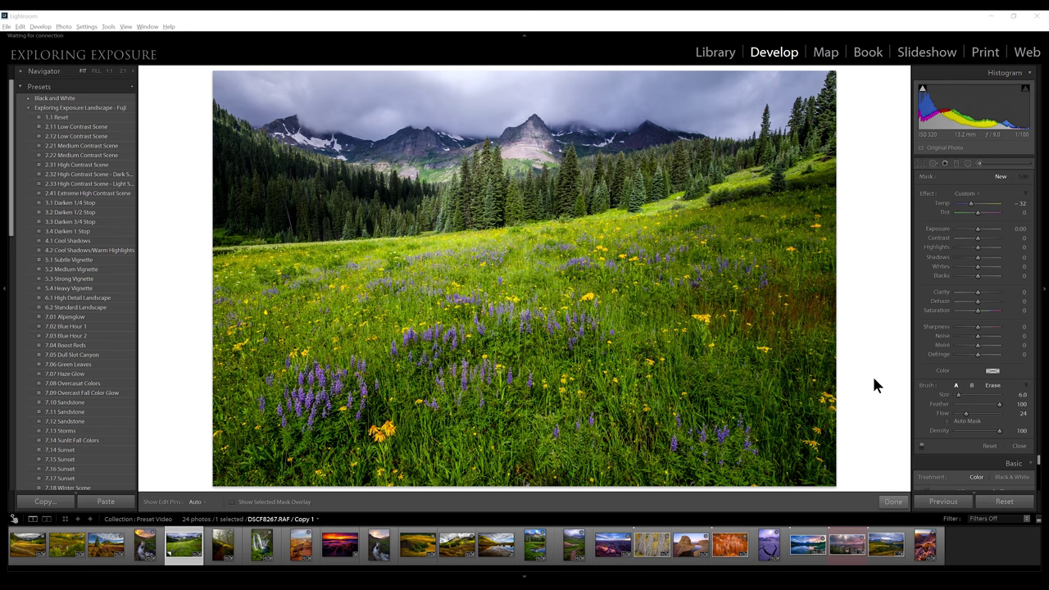
# Step: Start a new Adjustment Brush on the wildflower meadow photo with the Burn (Darken) effect
pyautogui.click(979, 168)
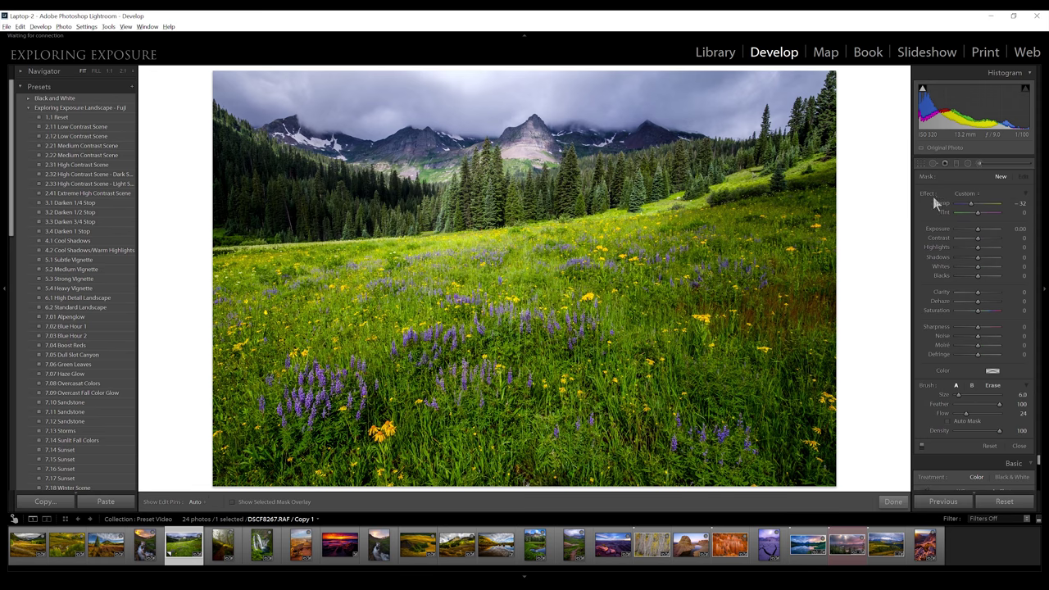
pyautogui.press('k')
pyautogui.click(968, 195)
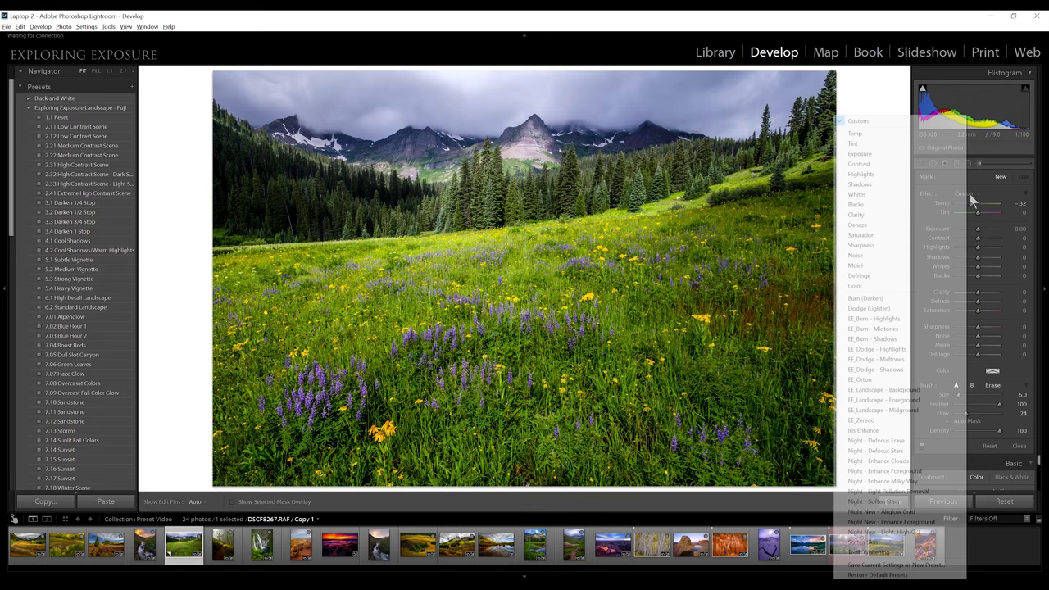
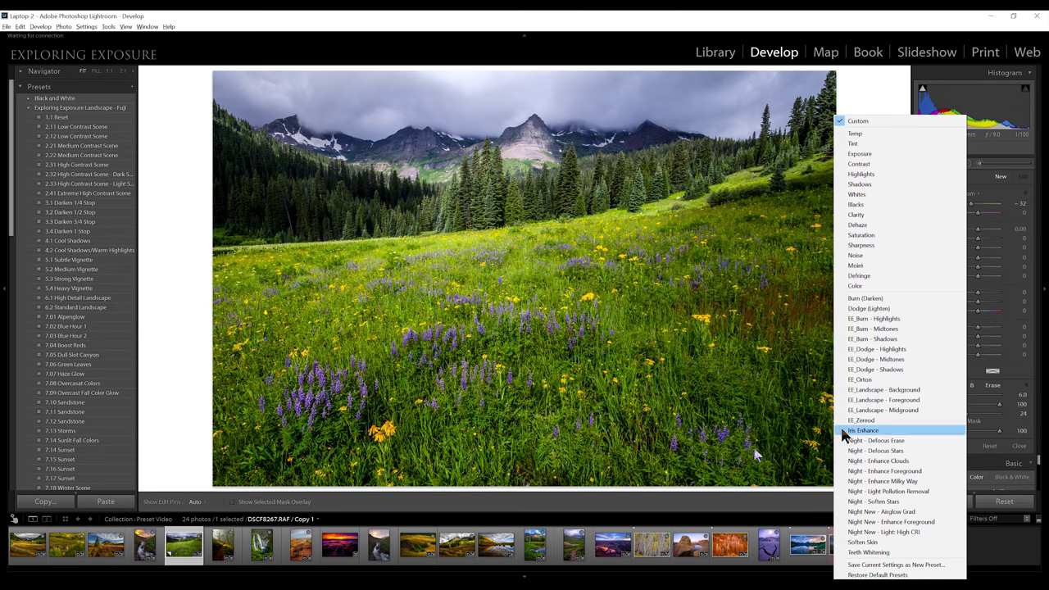
pyautogui.click(871, 300)
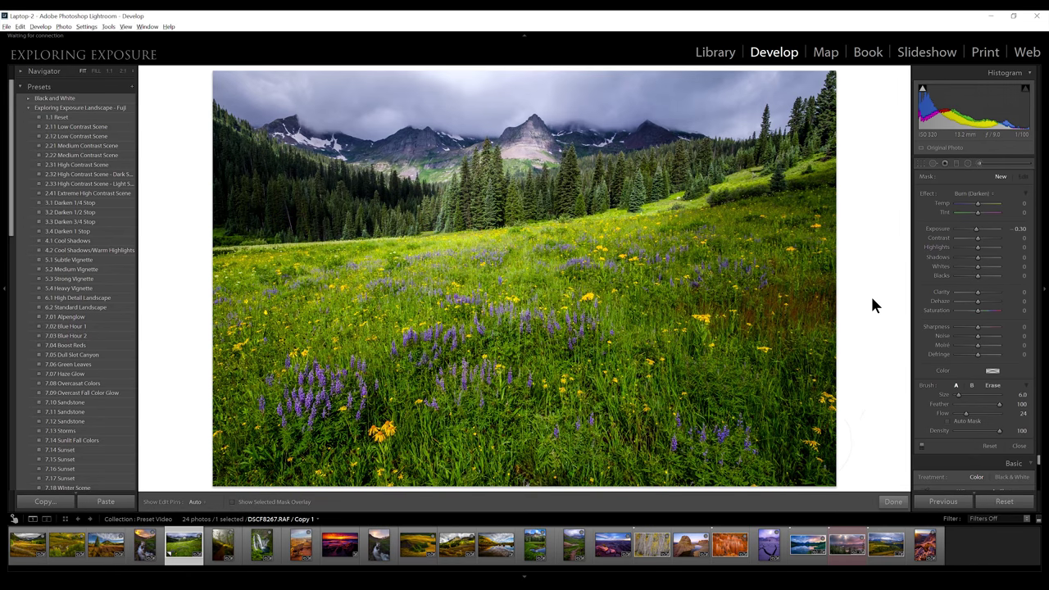
# Step: Hide the edit pins, set the brush size to 14 and flow to 100, and darken the meadow photo's lower-right corner
pyautogui.press('h')
pyautogui.scroll(4, 711, 490)
pyautogui.moveTo(967, 414); pyautogui.dragTo(1004, 413)
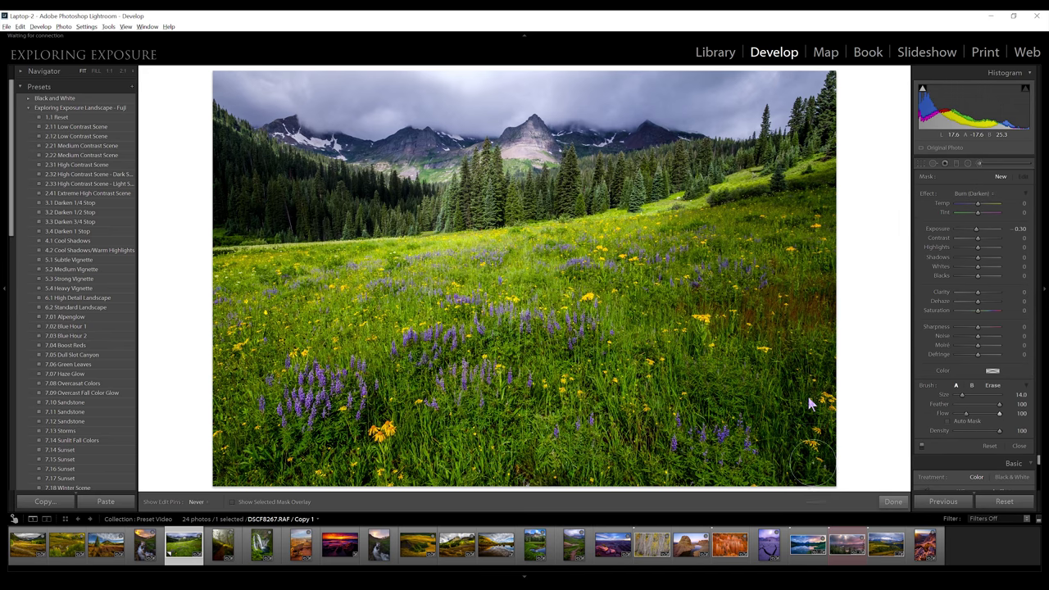
pyautogui.click(815, 446)
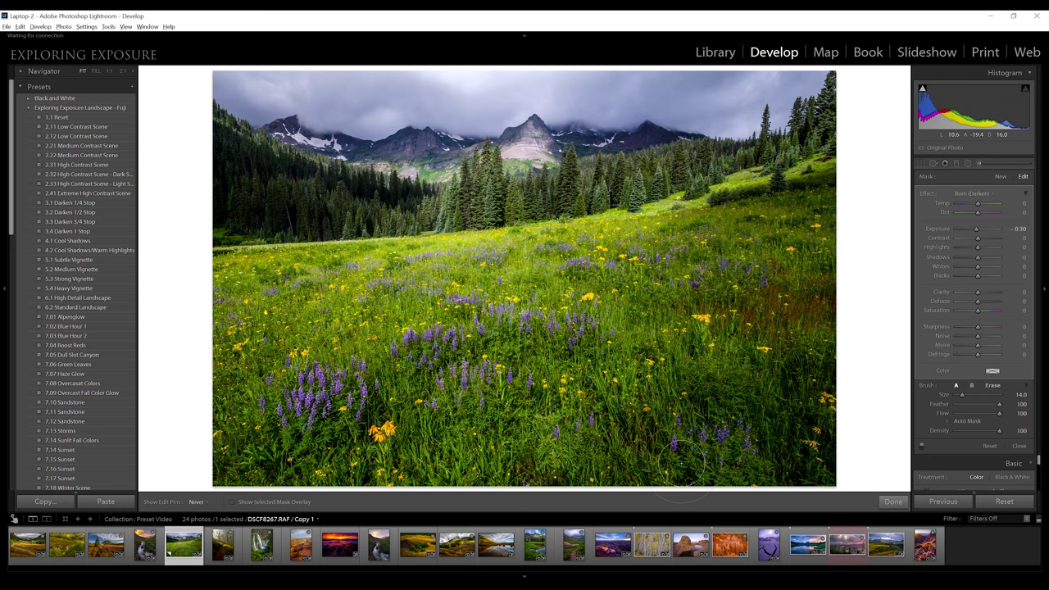
# Step: Try the EE_Burn - Shadows brush effect at size 22 and flow 36 along the meadow's lower edge with the edit pins hidden
pyautogui.click(977, 195)
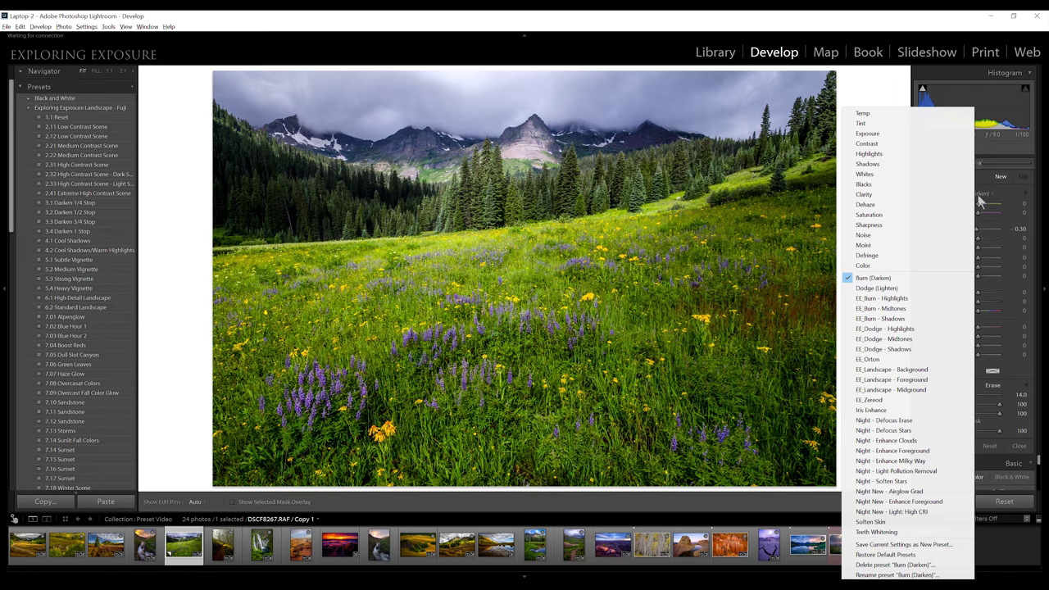
pyautogui.click(879, 319)
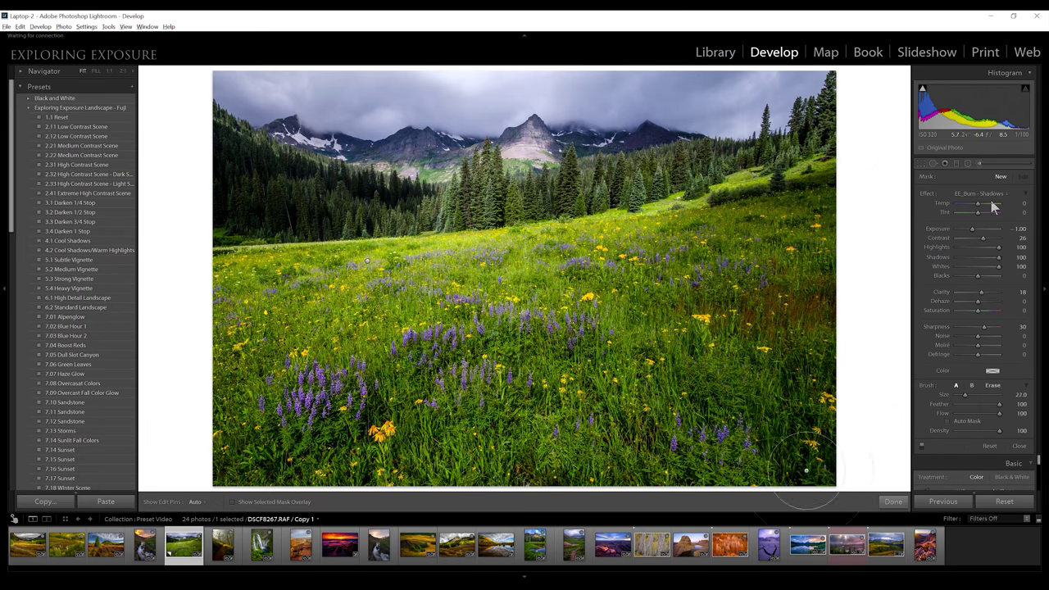
pyautogui.scroll(4, 807, 495)
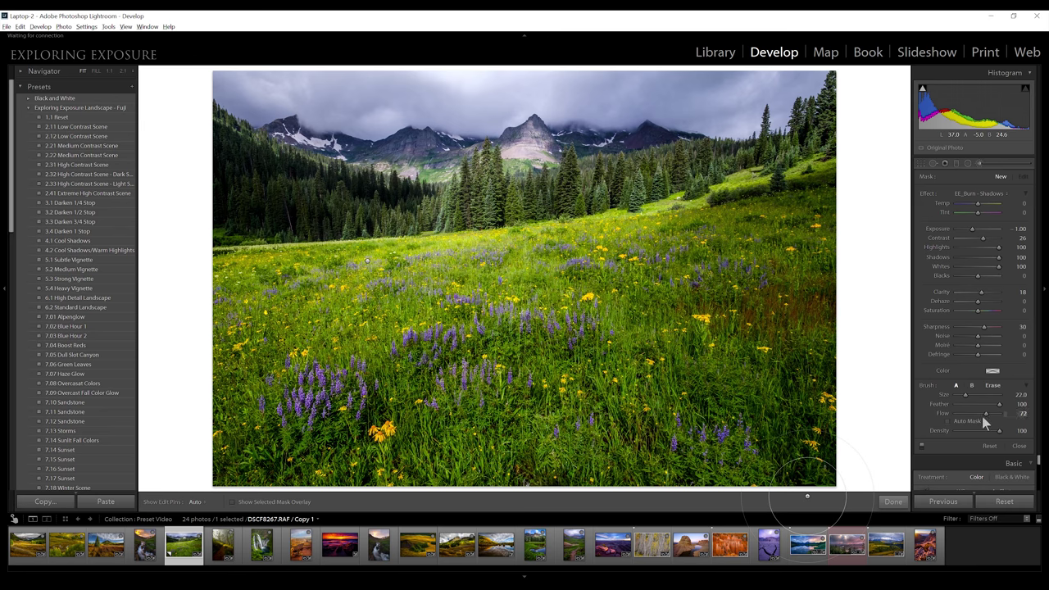
pyautogui.press('h')
pyautogui.moveTo(807, 496)
pyautogui.mouseDown()
pyautogui.moveTo(721, 511)
pyautogui.moveTo(807, 503)
pyautogui.moveTo(545, 491)
pyautogui.mouseUp()
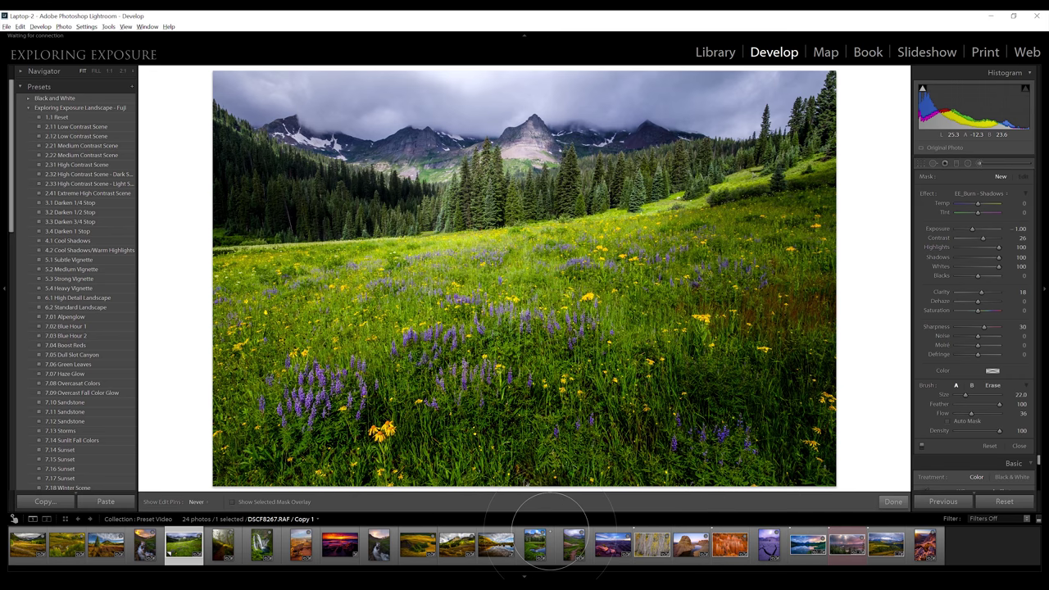
pyautogui.press('h')
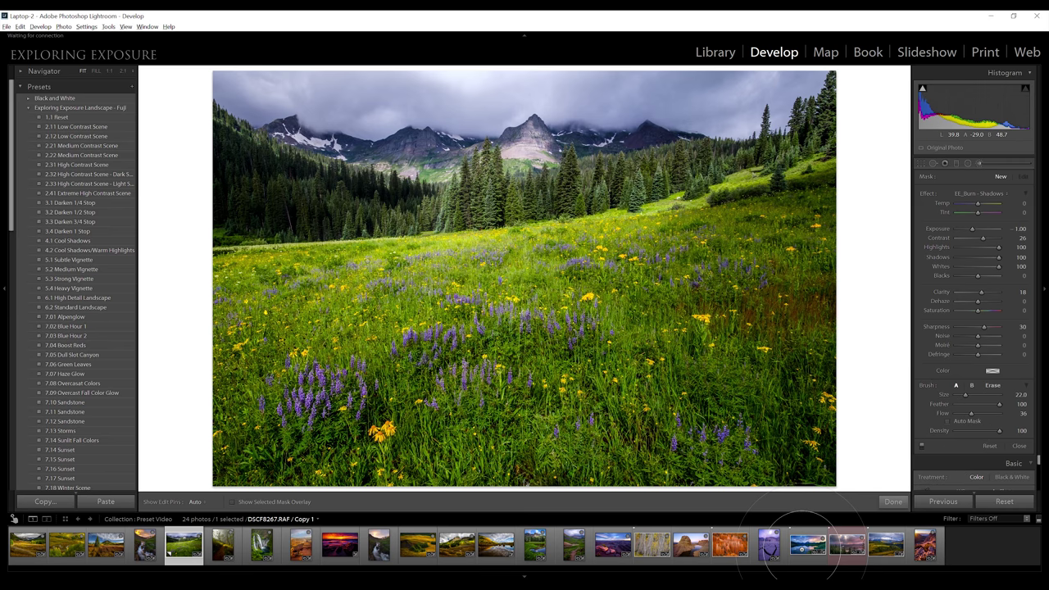
# Step: Try the EE_Burn - Midtones brush effect at size 11 on the meadow
pyautogui.click(975, 194)
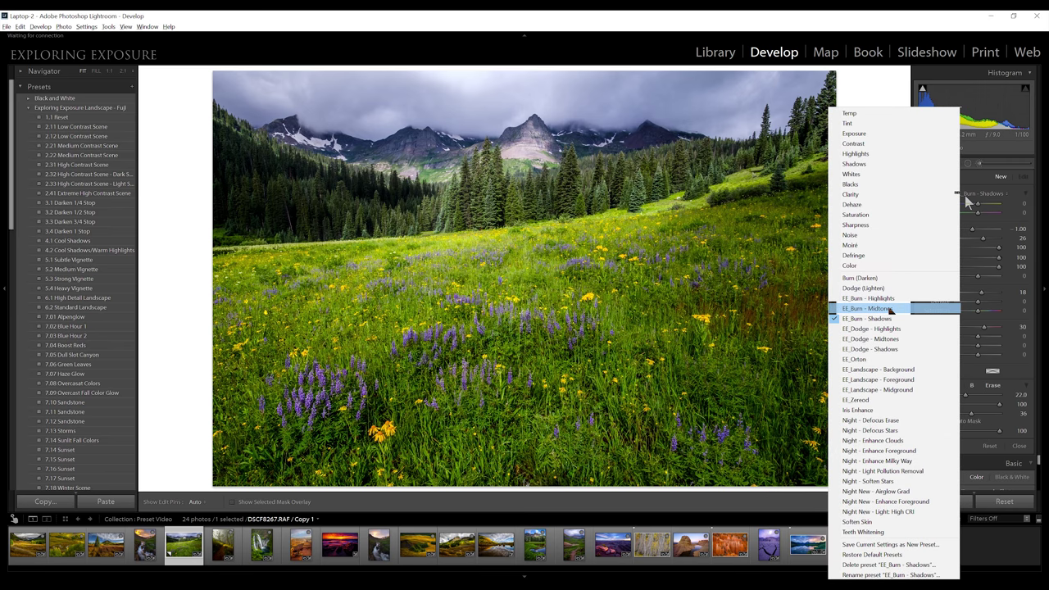
pyautogui.press('[')
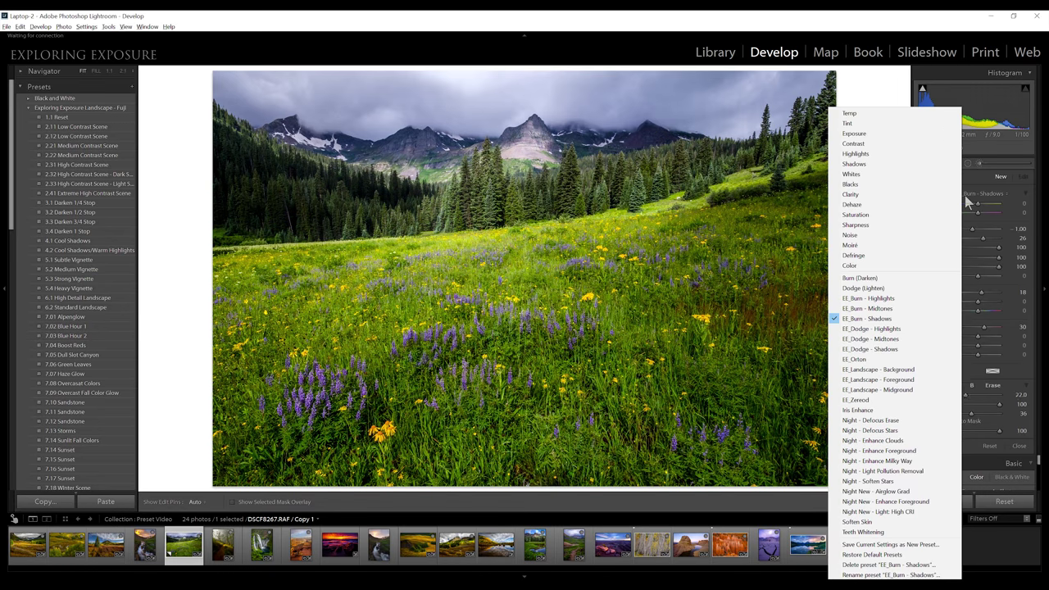
pyautogui.press('[')
pyautogui.press('[')
pyautogui.click(866, 308)
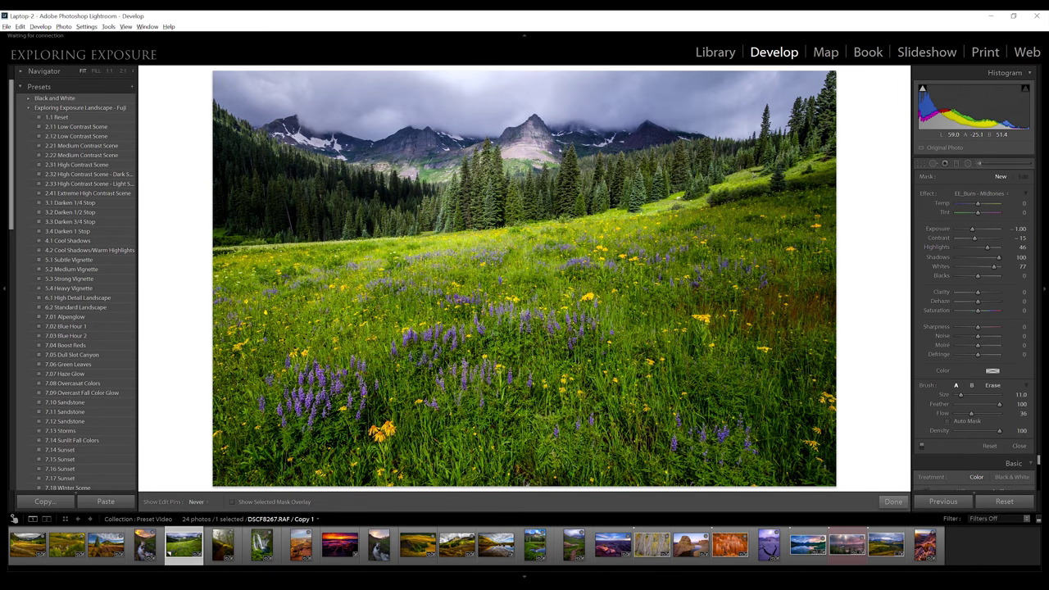
pyautogui.press('h')
pyautogui.press('h')
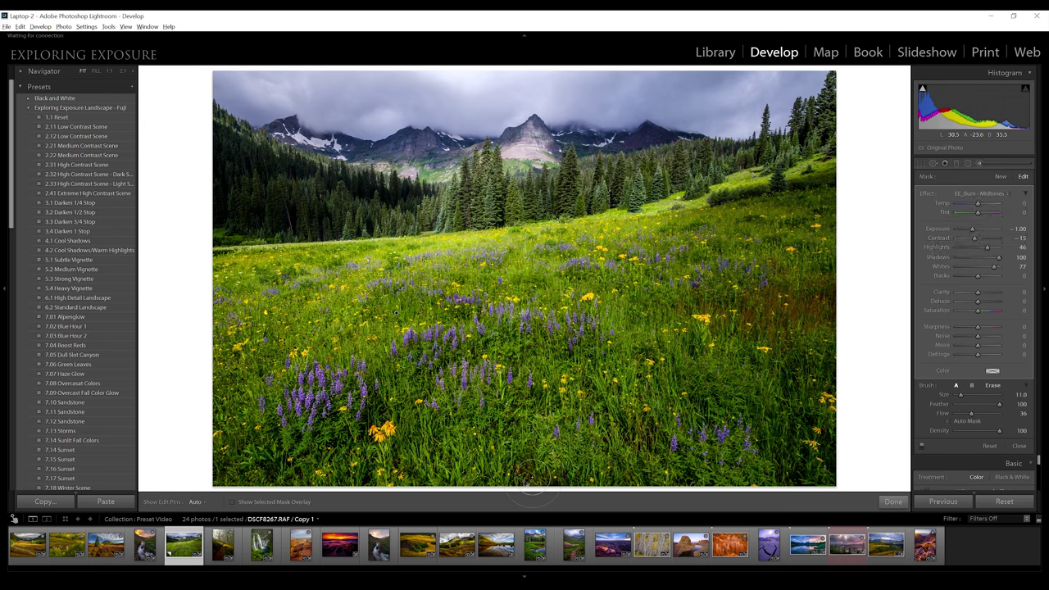
# Step: Darken the highlights on the background mountains with the EE_Burn - Highlights brush effect at size 5, and finish that brush adjustment
pyautogui.click(983, 195)
pyautogui.click(986, 203)
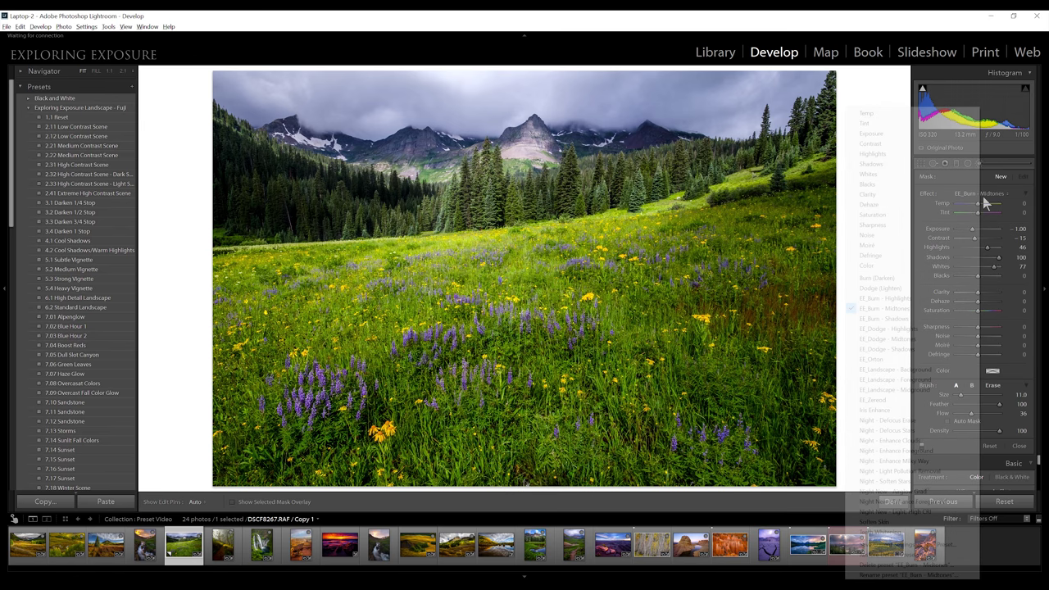
pyautogui.click(883, 296)
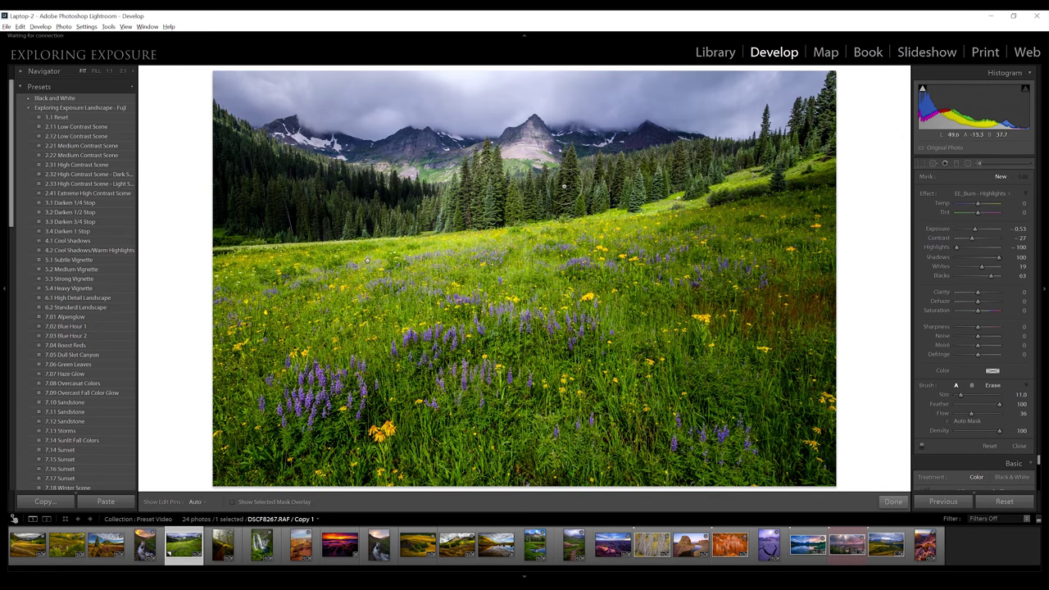
pyautogui.press('h')
pyautogui.click(441, 189)
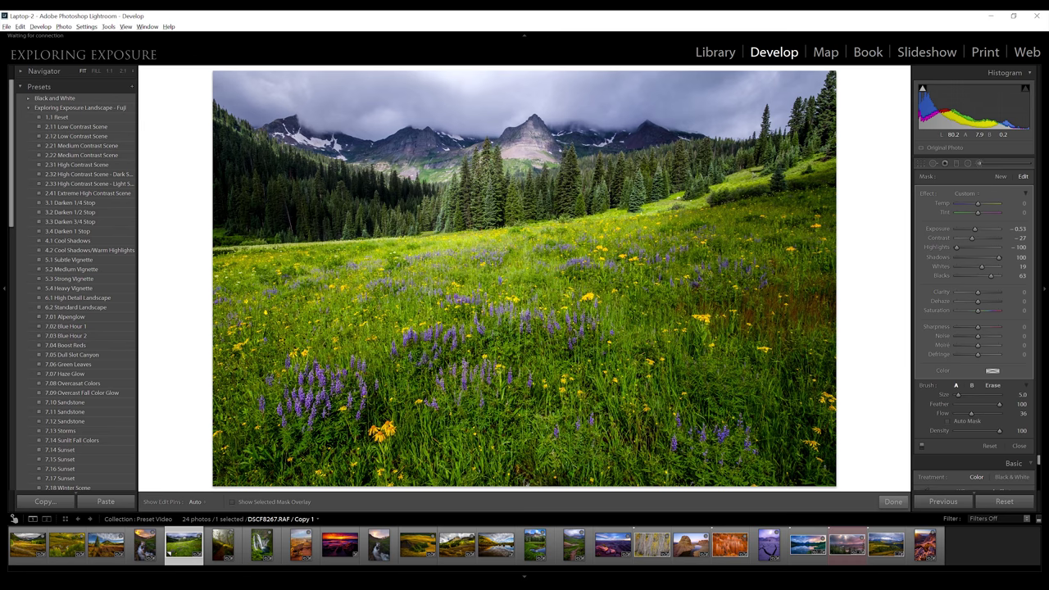
pyautogui.press('h')
pyautogui.press('h')
pyautogui.press('Escape')
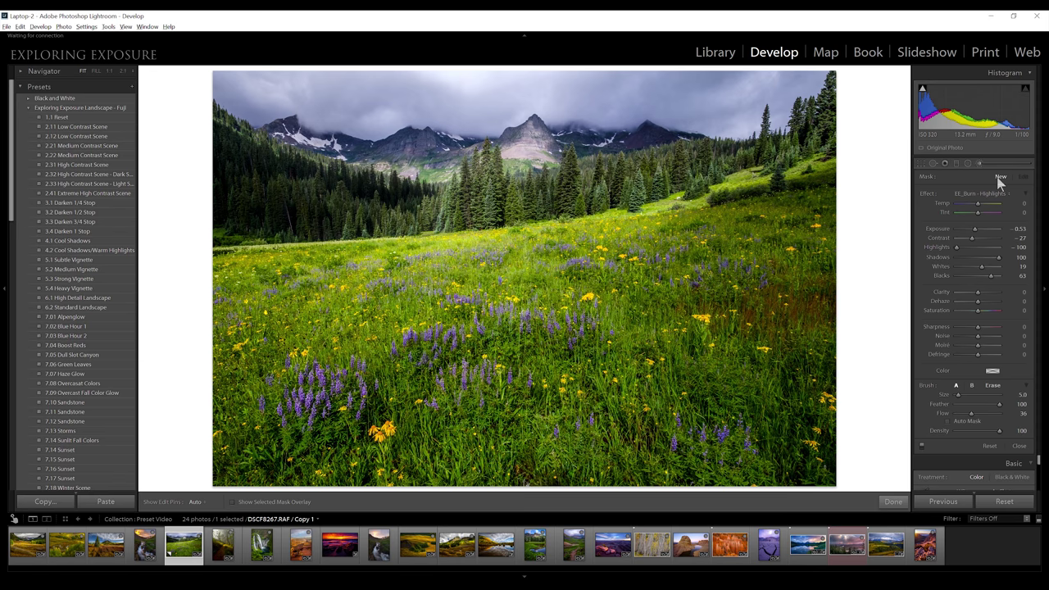
# Step: Brighten the far edge of the meadow with the EE_Dodge - Highlights brush effect at size 12 and flow 36
pyautogui.click(978, 193)
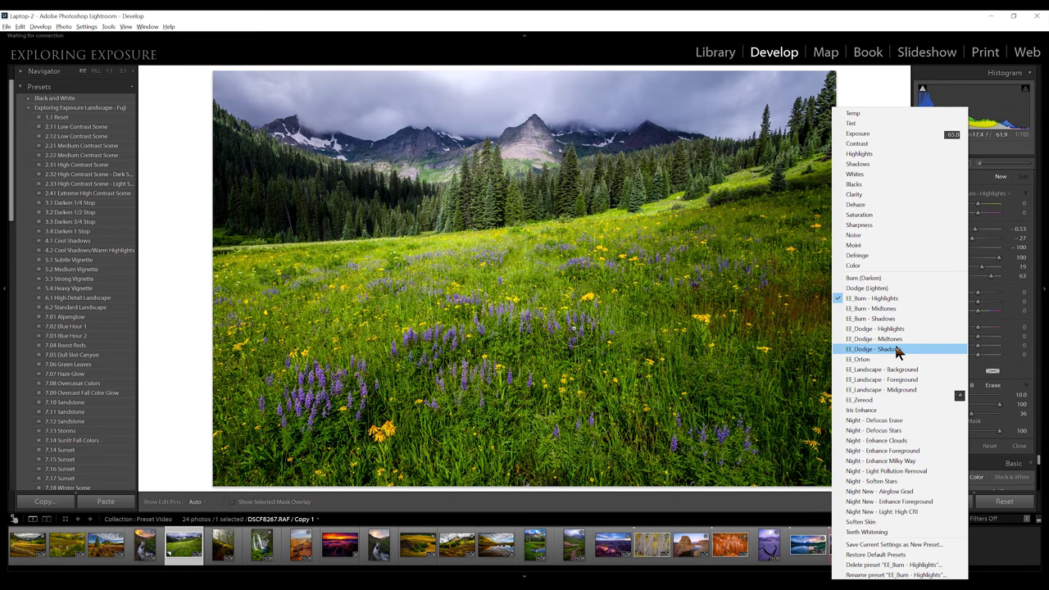
pyautogui.click(897, 351)
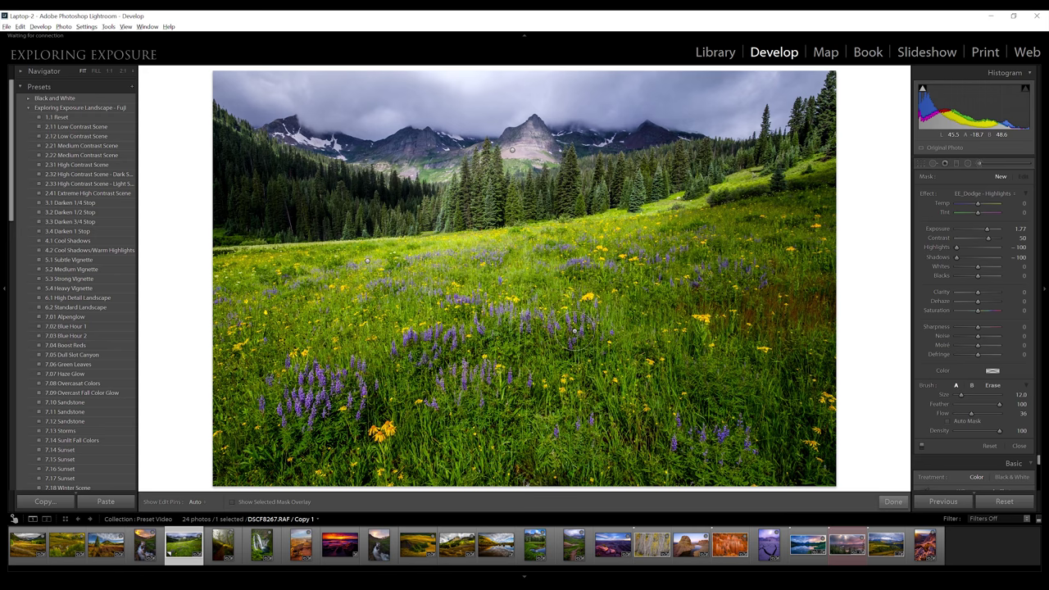
pyautogui.press('h')
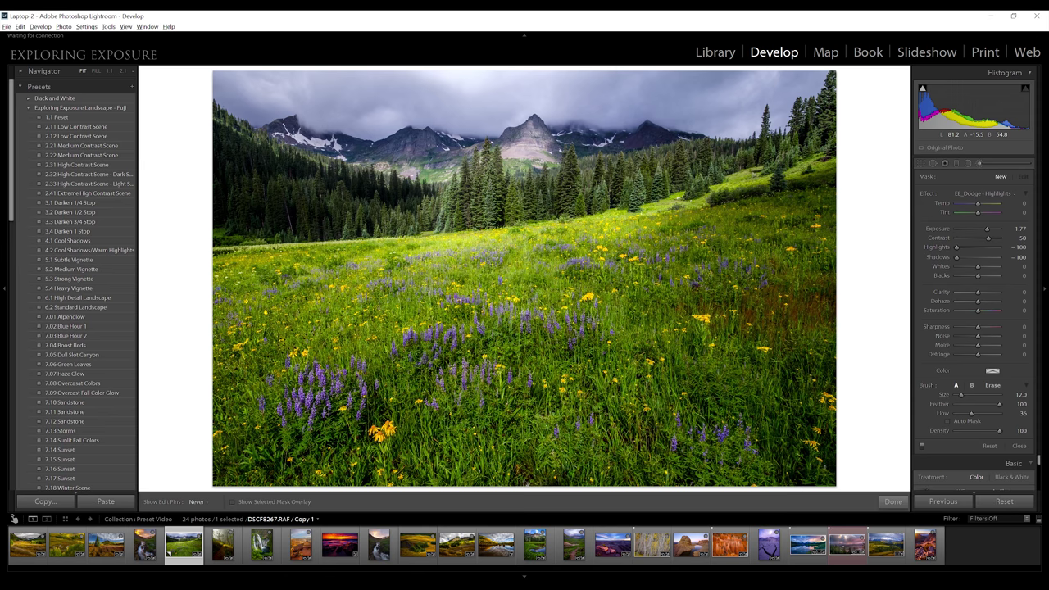
pyautogui.moveTo(504, 256); pyautogui.dragTo(352, 283)
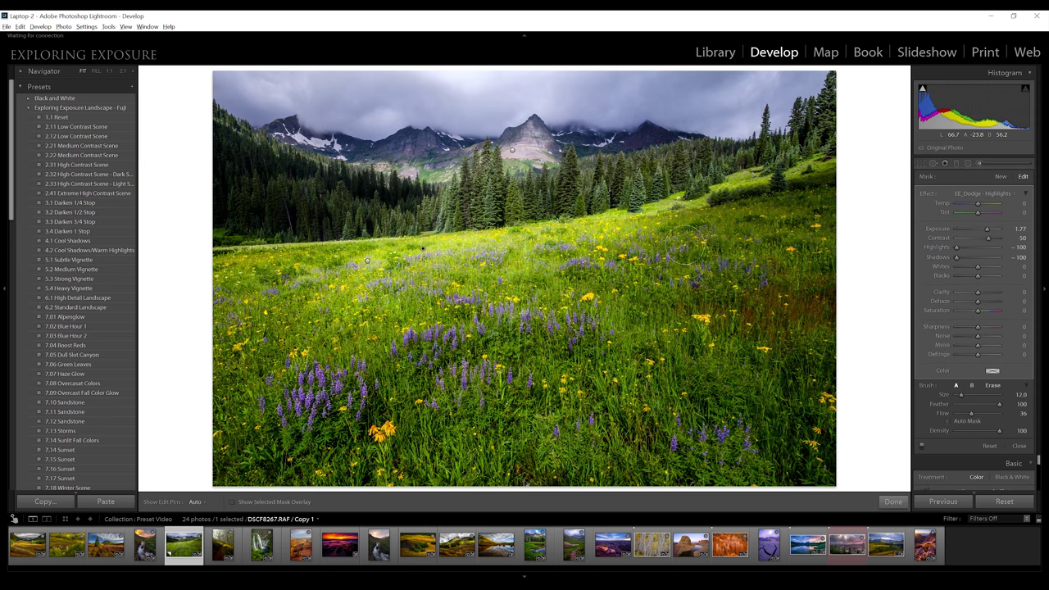
pyautogui.press('h')
# Step: Set the dodge brush's flow to 16 and size to 7, toggling the edit pins to check the meadow highlights
pyautogui.press('1')
pyautogui.press('6')
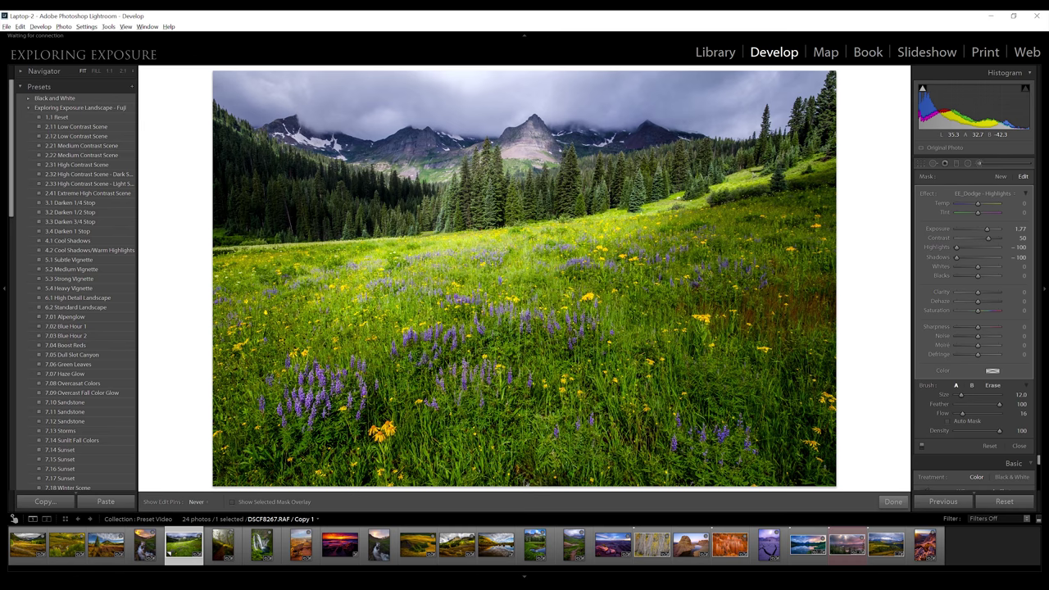
pyautogui.press('h')
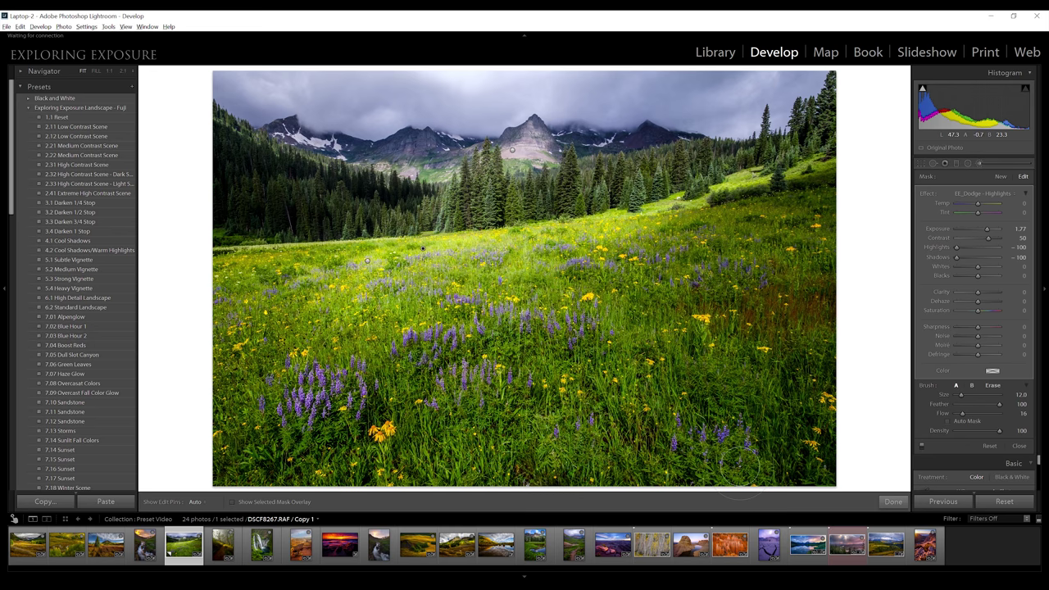
pyautogui.press('h')
pyautogui.scroll(-5, 508, 214)
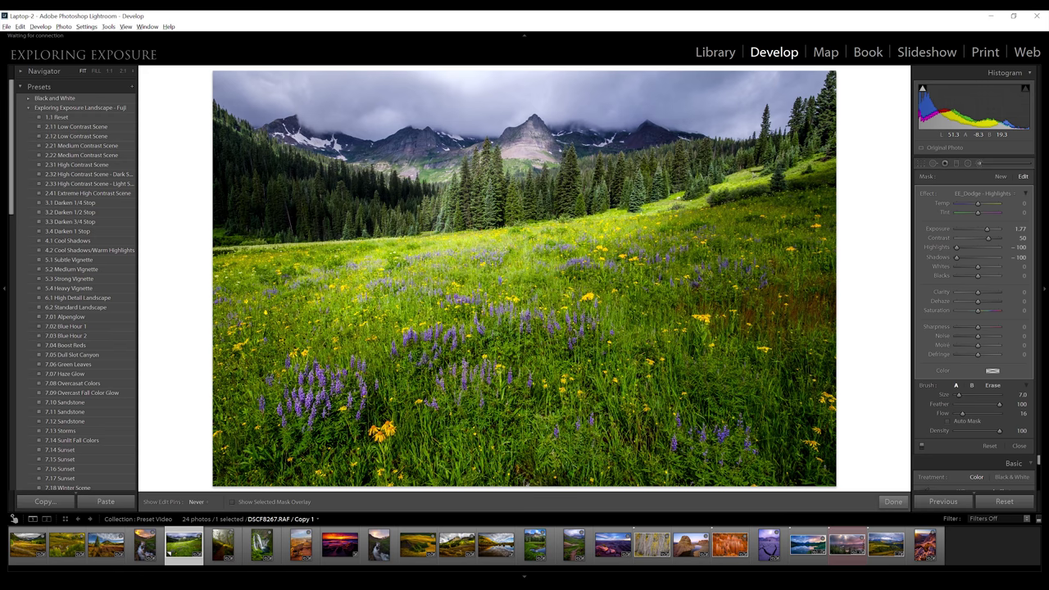
pyautogui.press('h')
pyautogui.press('h')
pyautogui.press('h')
pyautogui.press('h')
pyautogui.press('h')
pyautogui.press('h')
# Step: Paint a glow along the sunlit far edge of the meadow with the EE_Orton brush effect at size 15 and flow 16
pyautogui.click(983, 194)
pyautogui.click(888, 319)
pyautogui.click(983, 193)
pyautogui.click(877, 363)
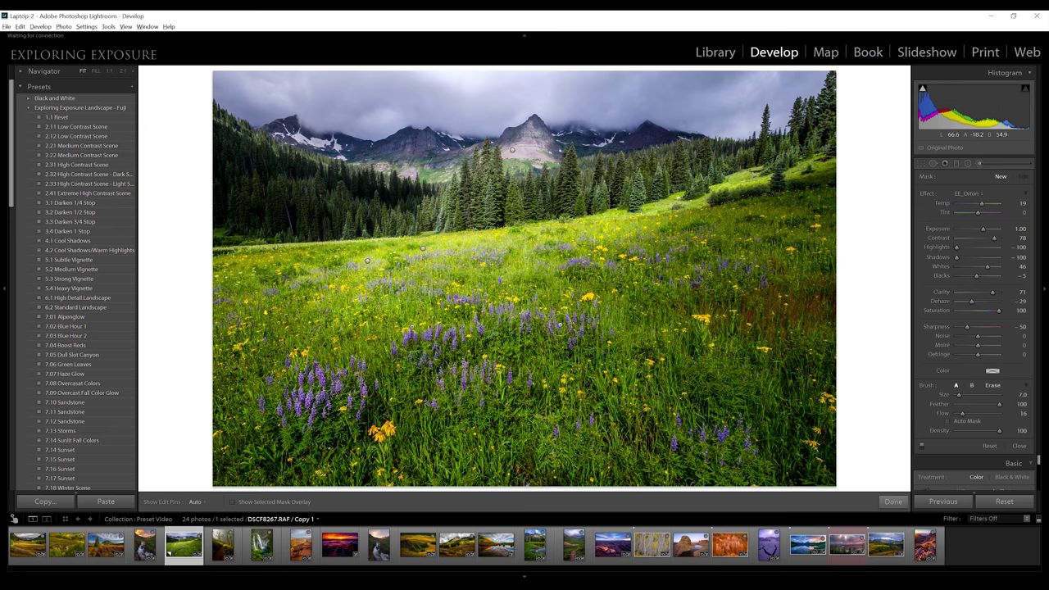
pyautogui.scroll(4, 401, 343)
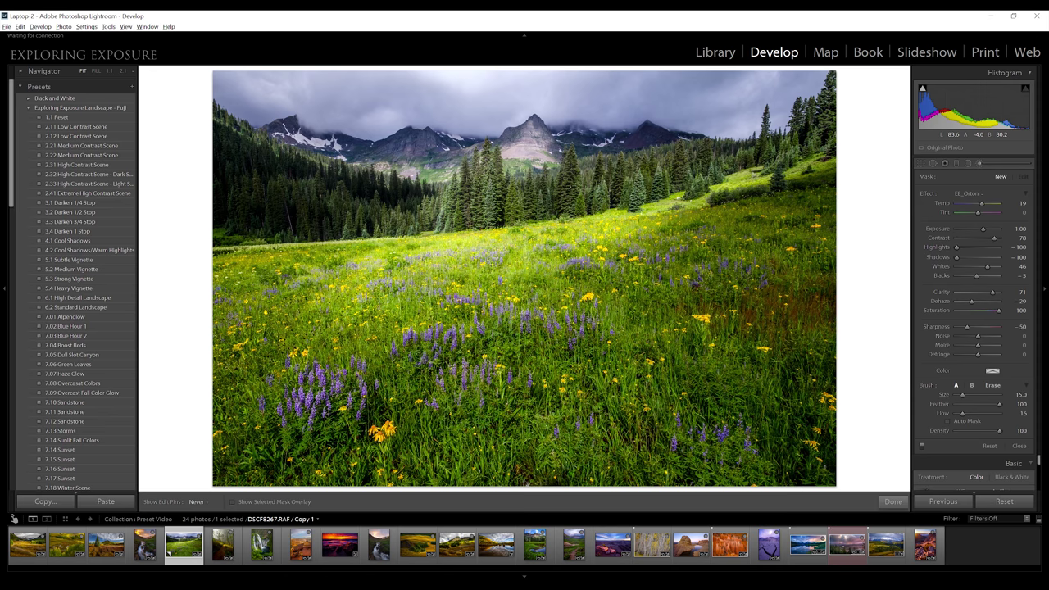
pyautogui.click(524, 205)
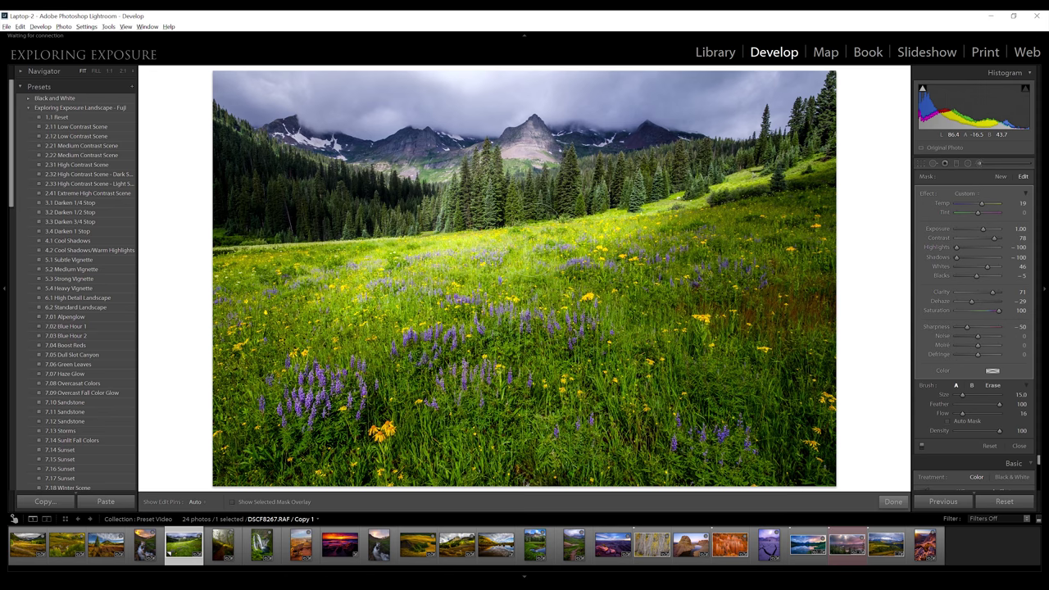
pyautogui.press('h')
pyautogui.press('h')
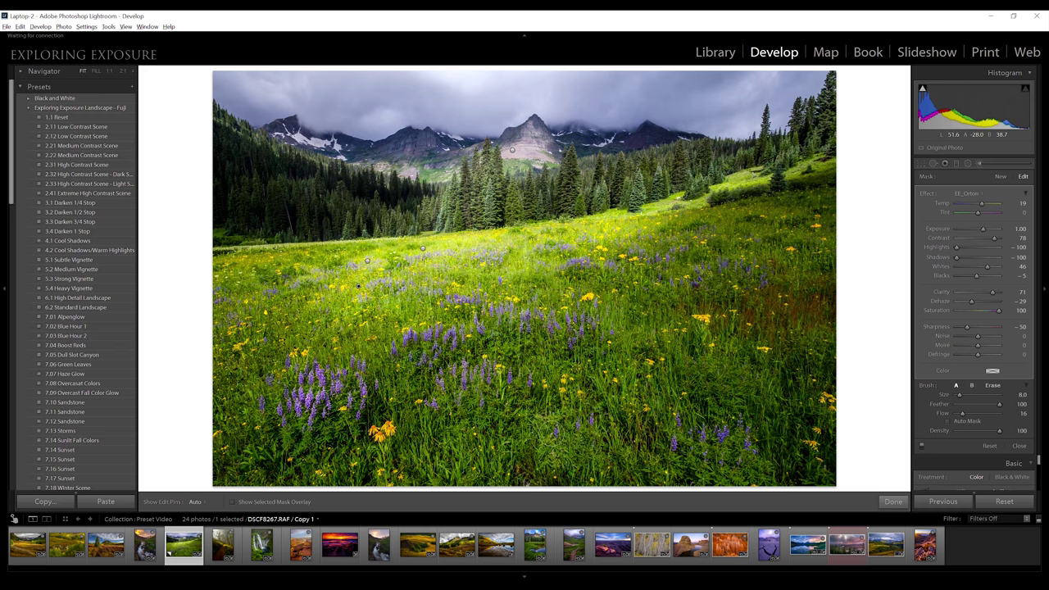
# Step: Paint the EE_Landscape - Background brush effect over the background trees and mountains at size 20 and flow 50
pyautogui.click(969, 193)
pyautogui.click(974, 195)
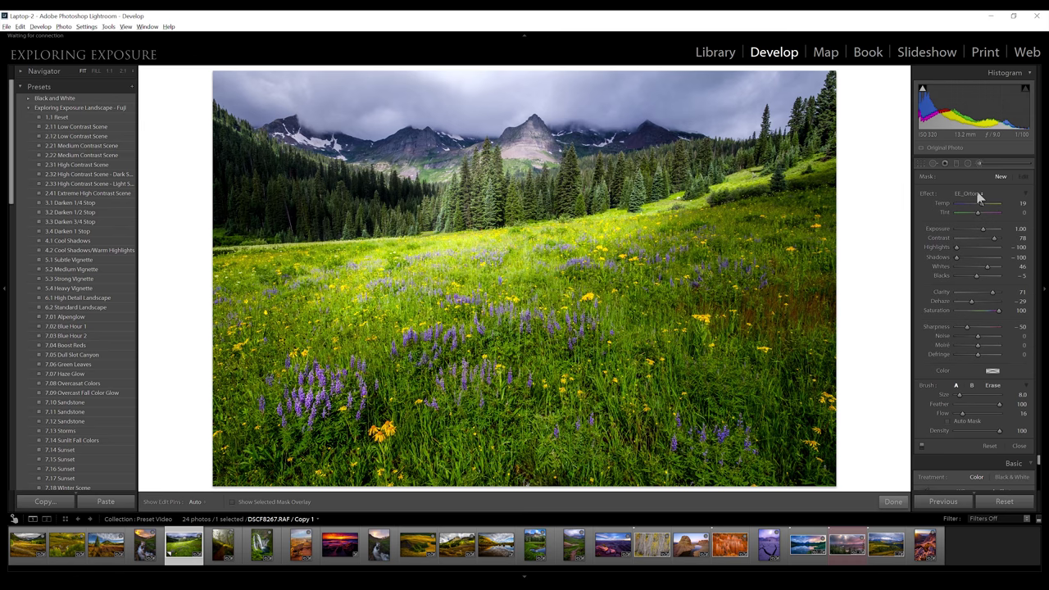
pyautogui.click(976, 196)
pyautogui.click(909, 371)
pyautogui.click(978, 196)
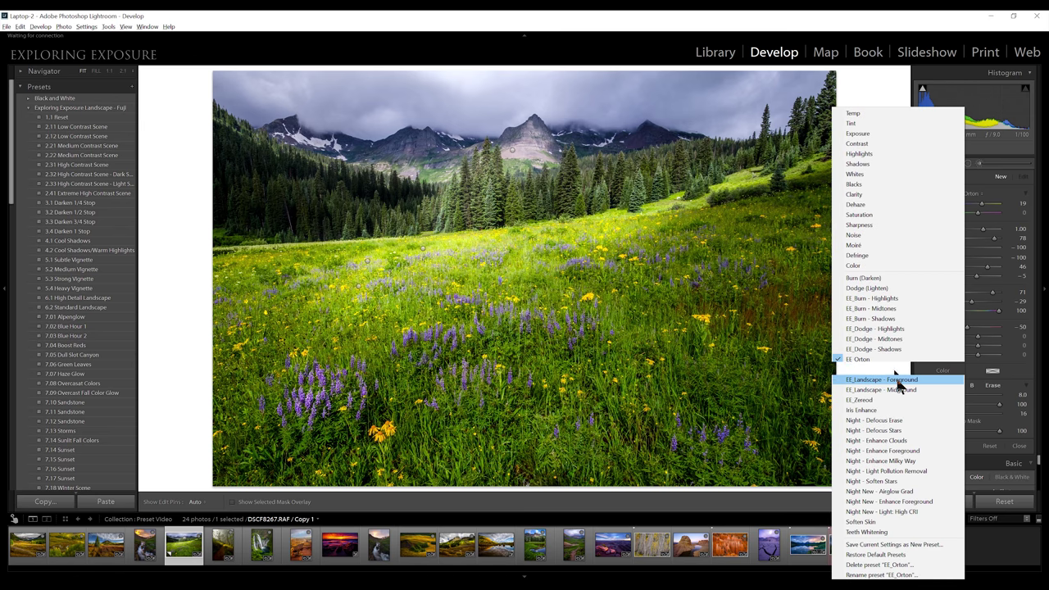
pyautogui.click(897, 370)
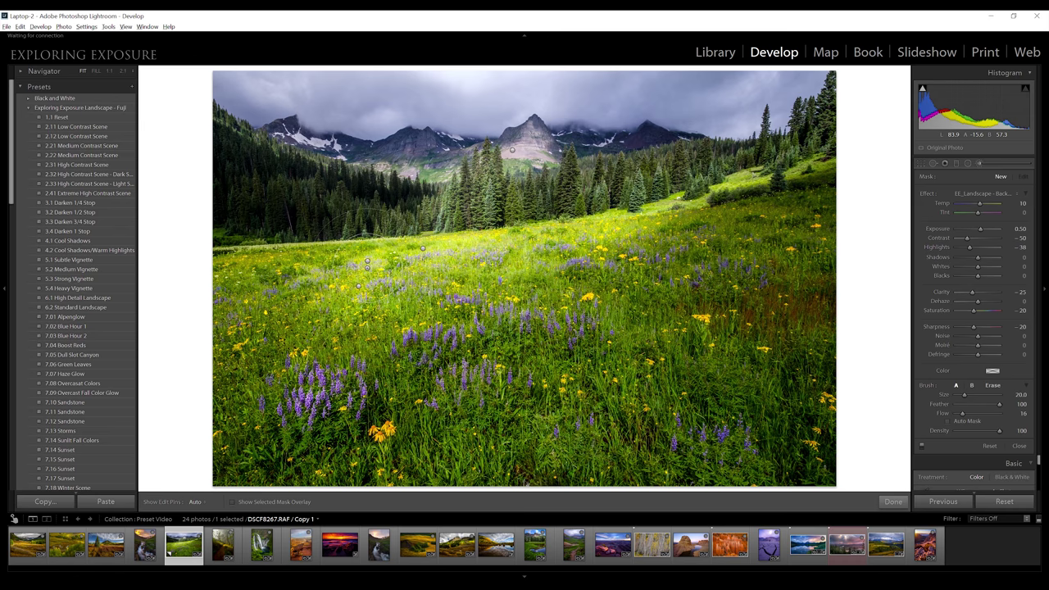
pyautogui.press('h')
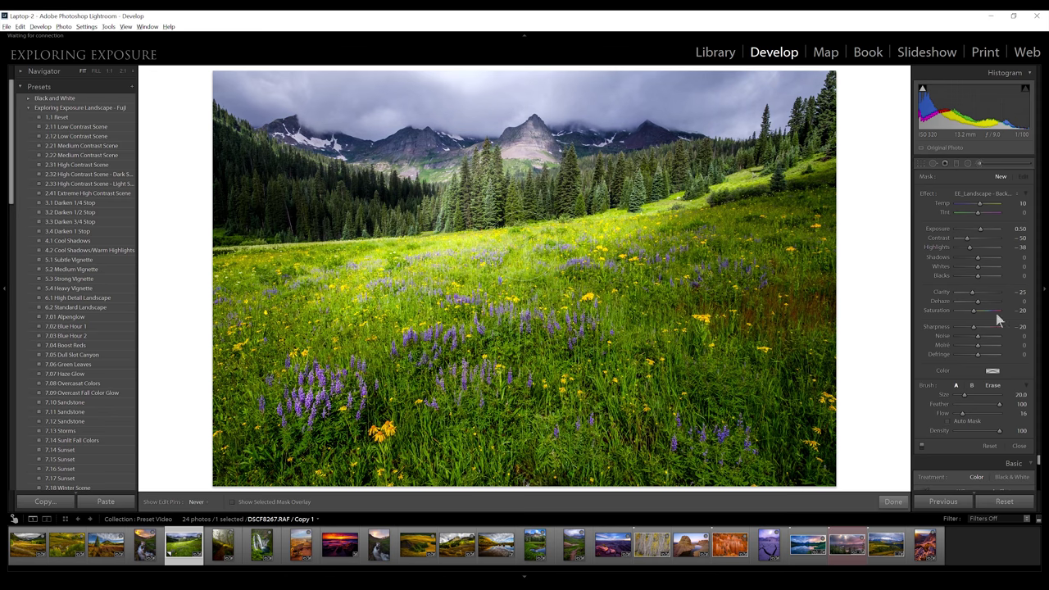
pyautogui.press('h')
pyautogui.moveTo(961, 414); pyautogui.dragTo(979, 414)
pyautogui.press('h')
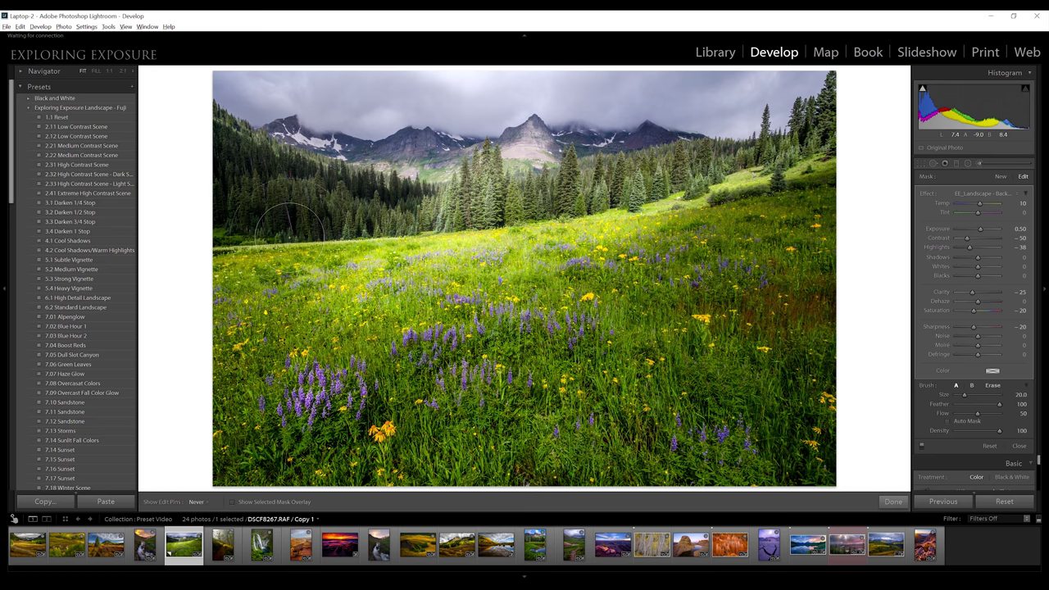
pyautogui.press('h')
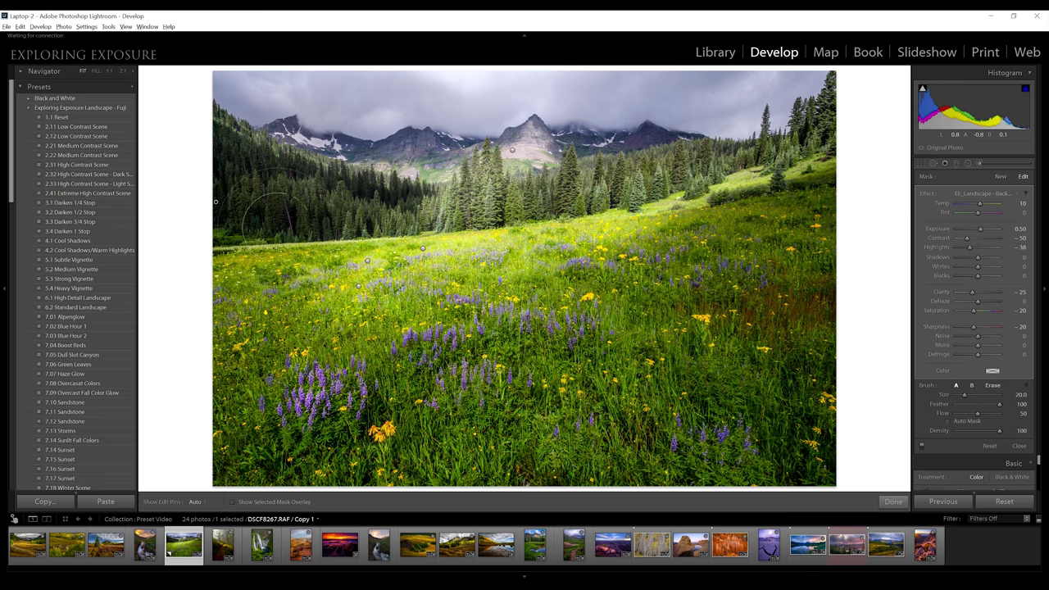
# Step: Paint the EE_Landscape - Midground brush effect over the left side of the meadow at size 24 and flow 50
pyautogui.click(978, 195)
pyautogui.click(907, 381)
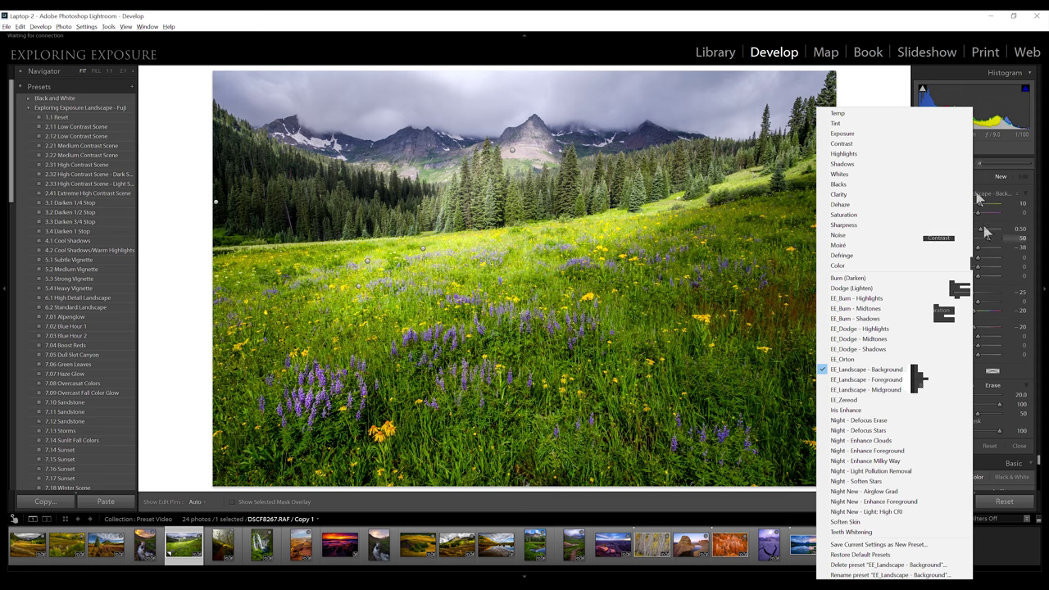
pyautogui.click(987, 197)
pyautogui.click(863, 381)
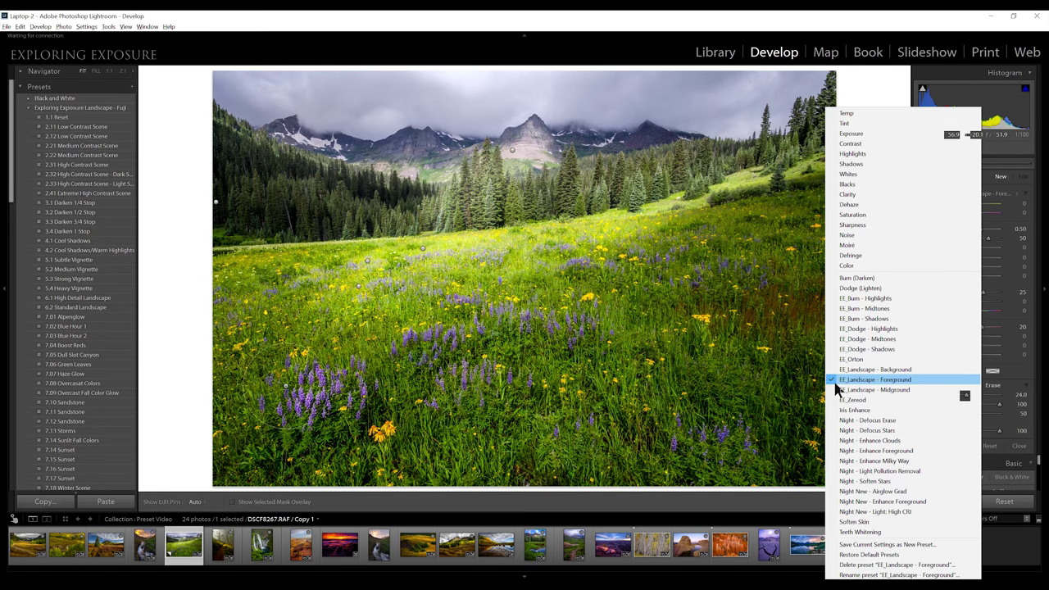
pyautogui.click(844, 389)
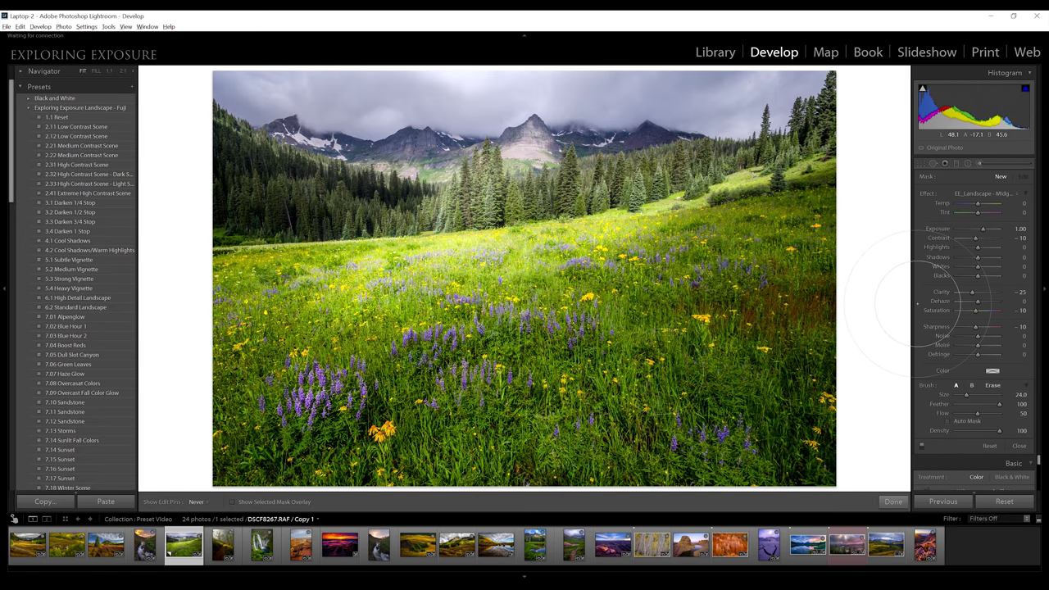
pyautogui.click(288, 348)
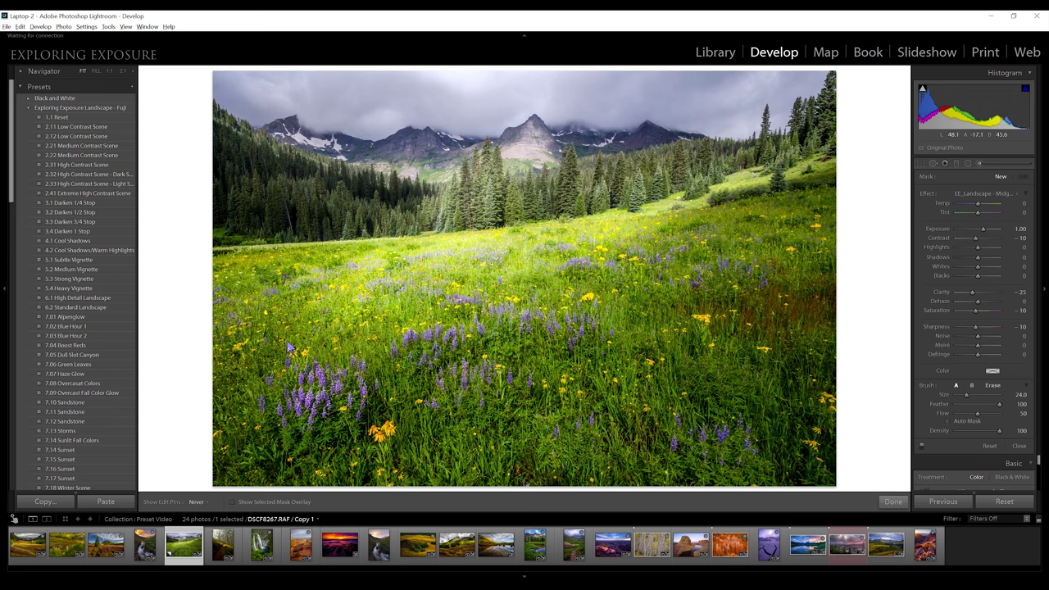
pyautogui.press('h')
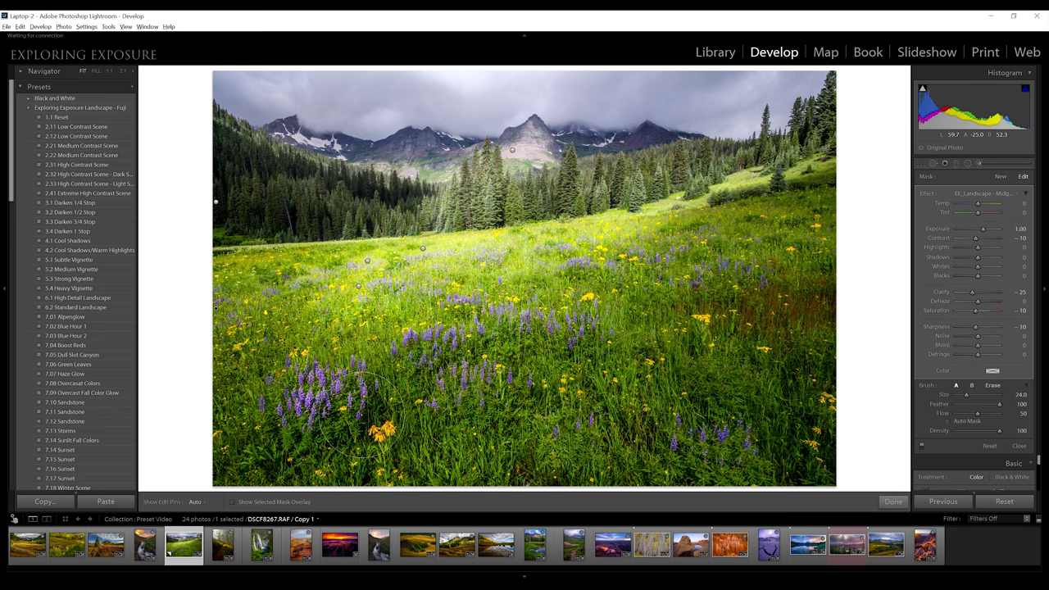
# Step: Undo the last brush stroke and repaint the meadow with the EE_Landscape - Midground effect at size 24 and flow 8
pyautogui.hotkey('ctrl', 'z')
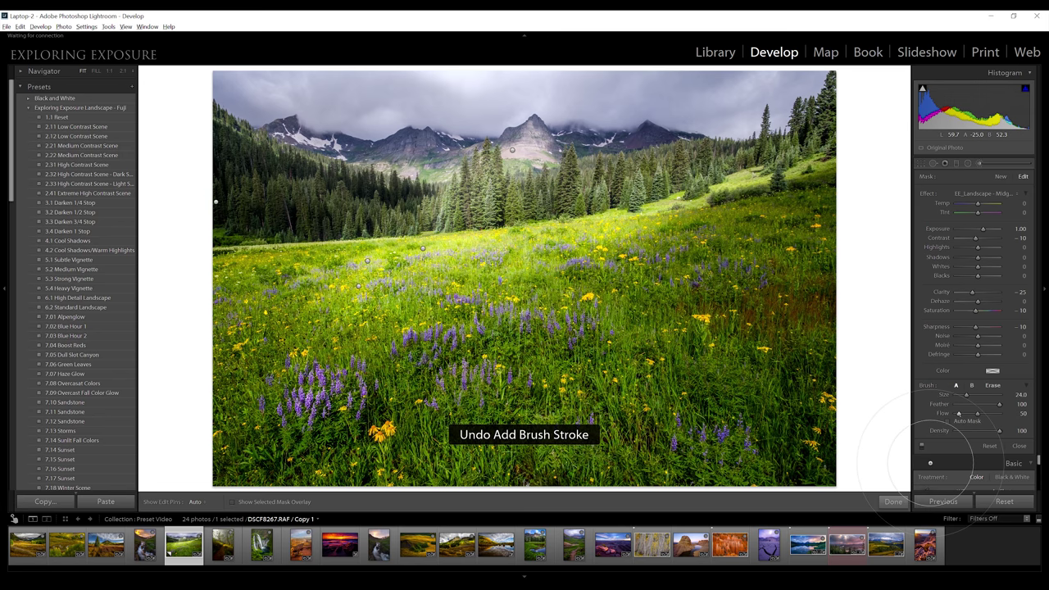
pyautogui.press('h')
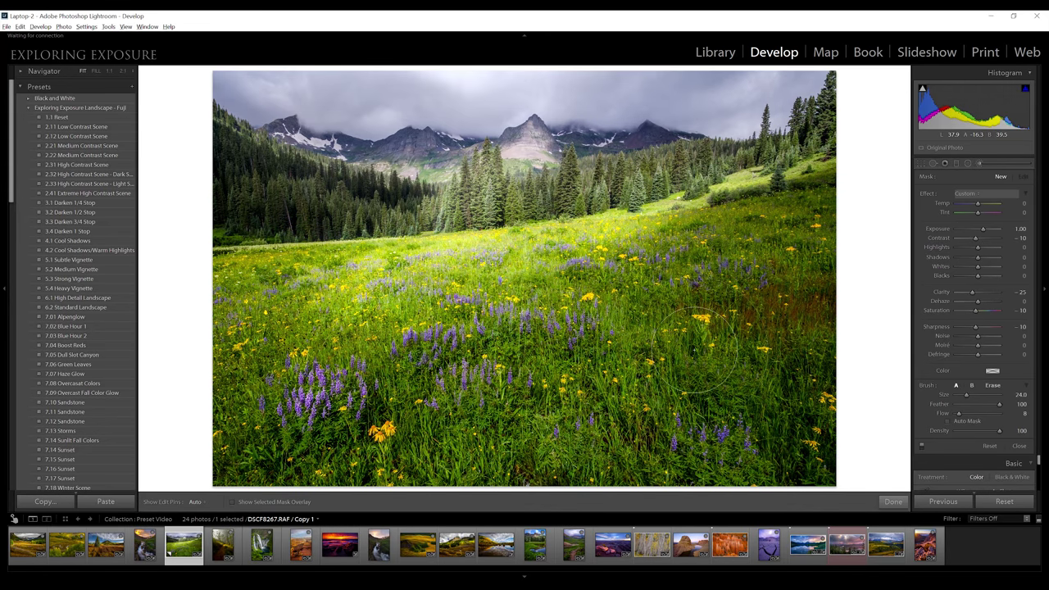
pyautogui.press('h')
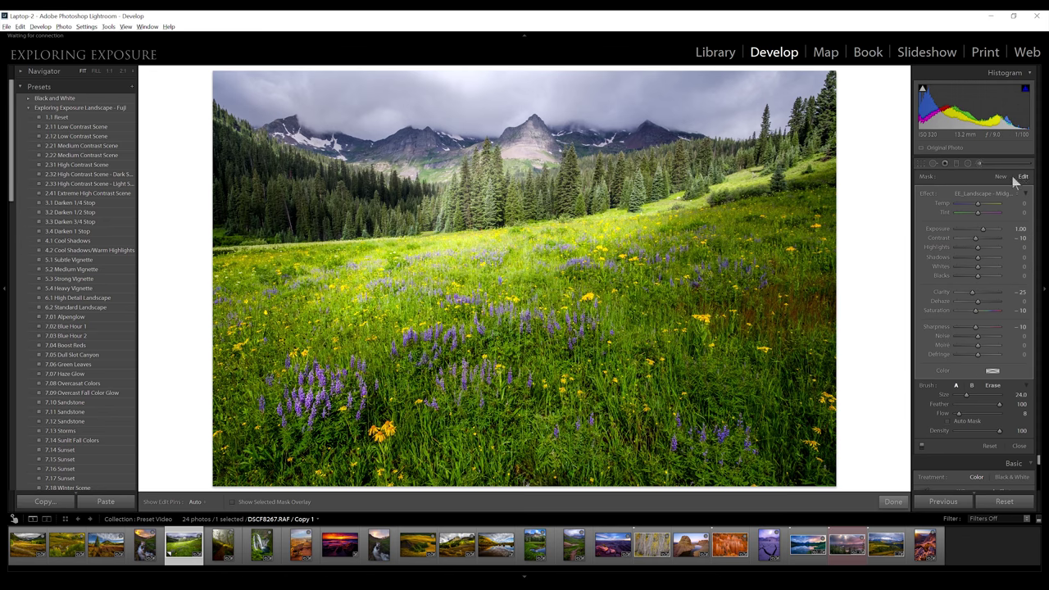
# Step: Paint the EE_Landscape - Foreground brush effect over the near wildflowers at size 24 and flow 8, and compare the photo without brush adjustments
pyautogui.click(978, 197)
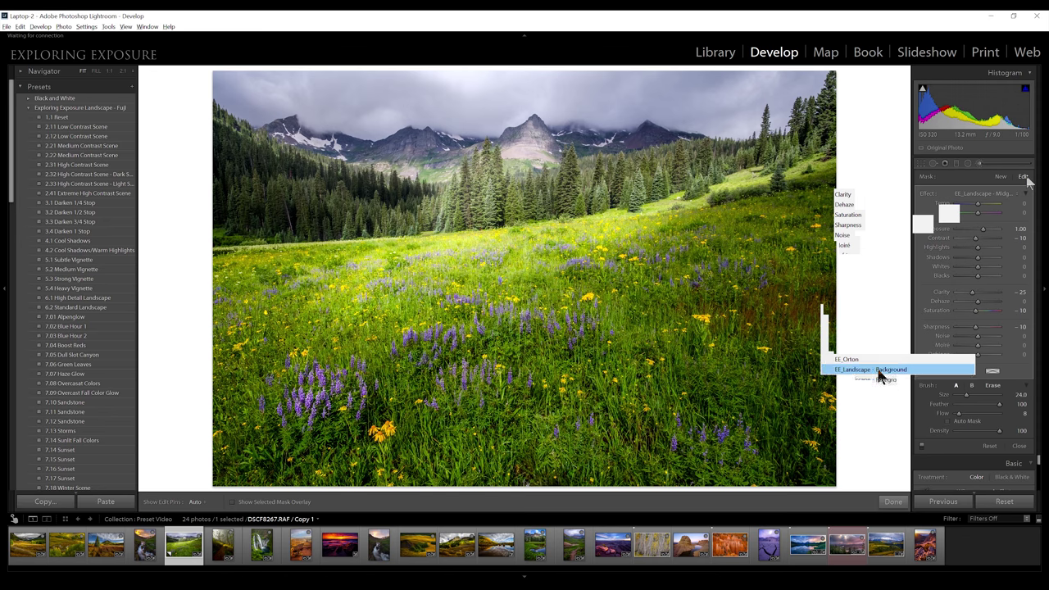
pyautogui.click(877, 374)
pyautogui.press('h')
pyautogui.click(978, 193)
pyautogui.click(880, 374)
pyautogui.click(978, 193)
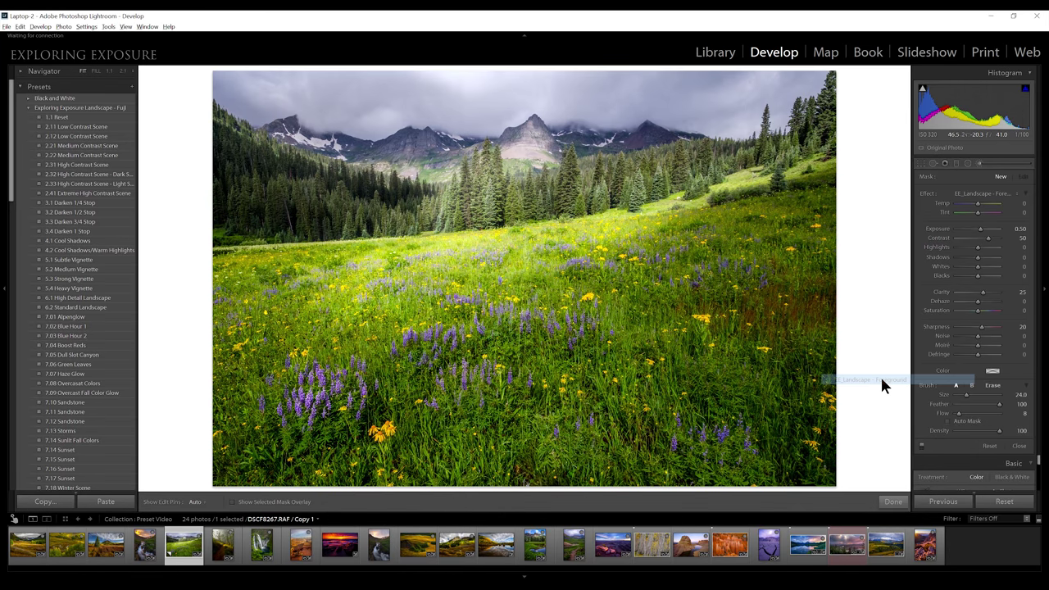
pyautogui.click(880, 374)
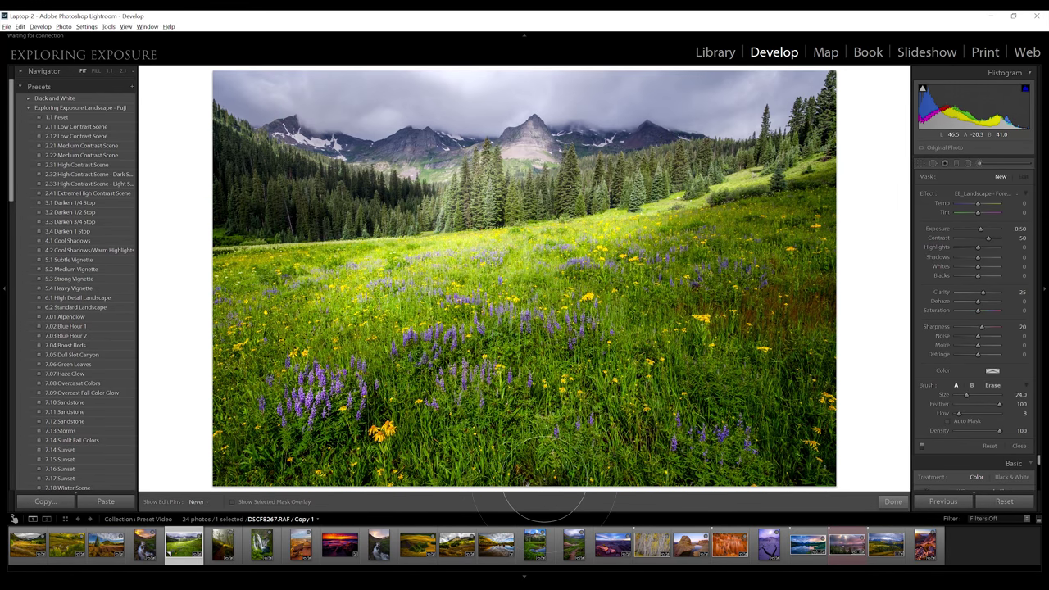
pyautogui.press('h')
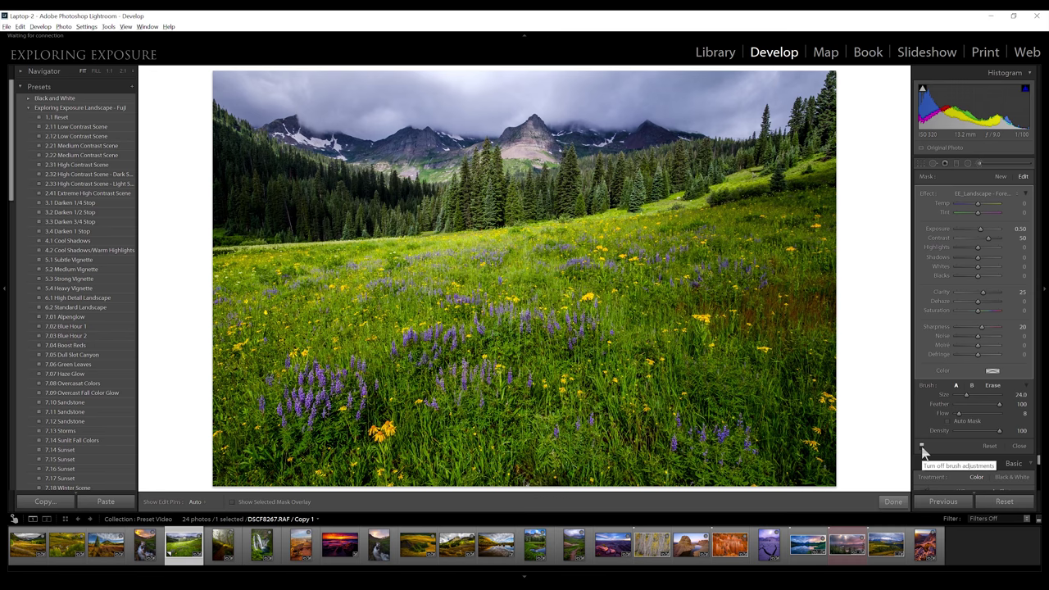
pyautogui.click(921, 447)
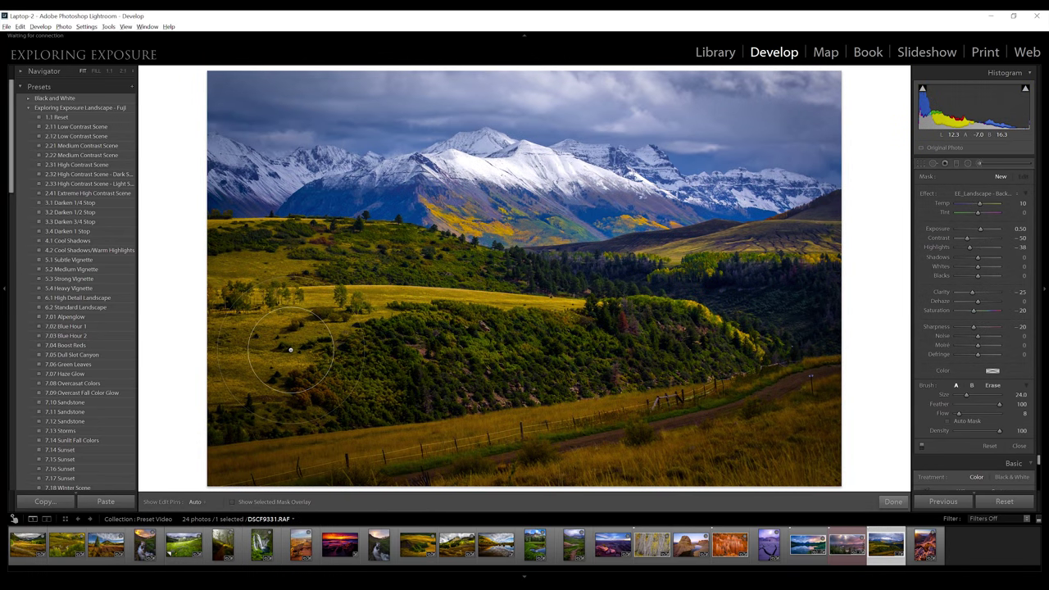
# Step: On DSCF9331.RAF, paint the EE_Landscape - Background brush effect over the snowy mountains at size 24, raising the flow to 27
pyautogui.click(991, 193)
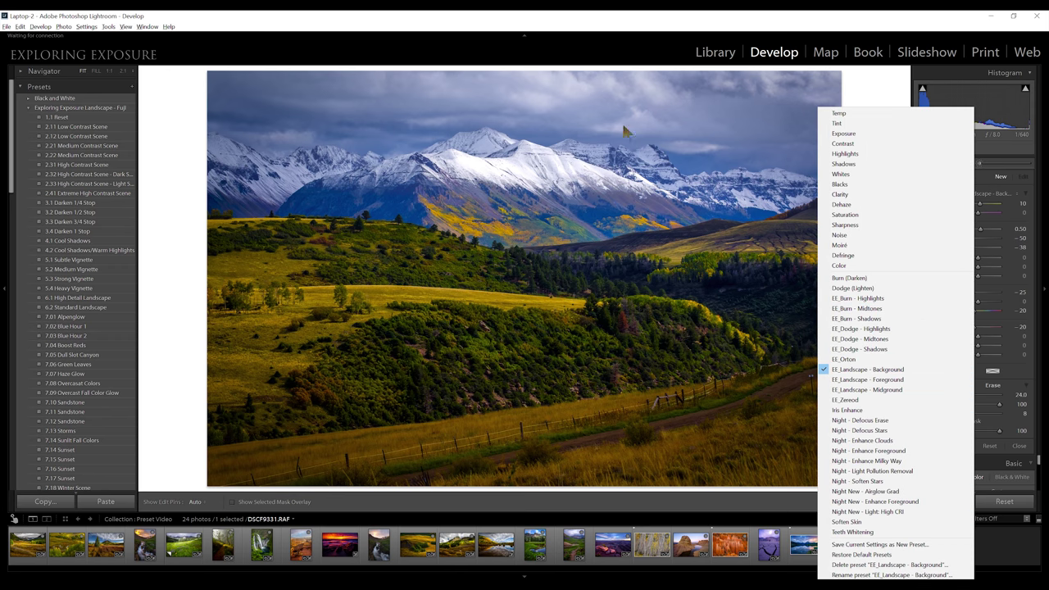
pyautogui.click(901, 368)
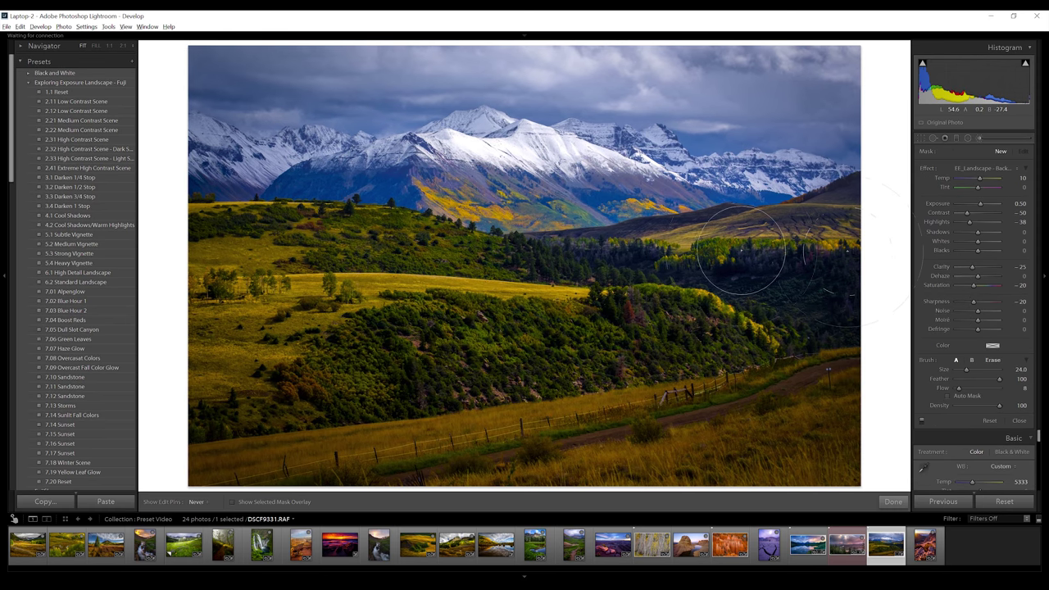
pyautogui.click(727, 327)
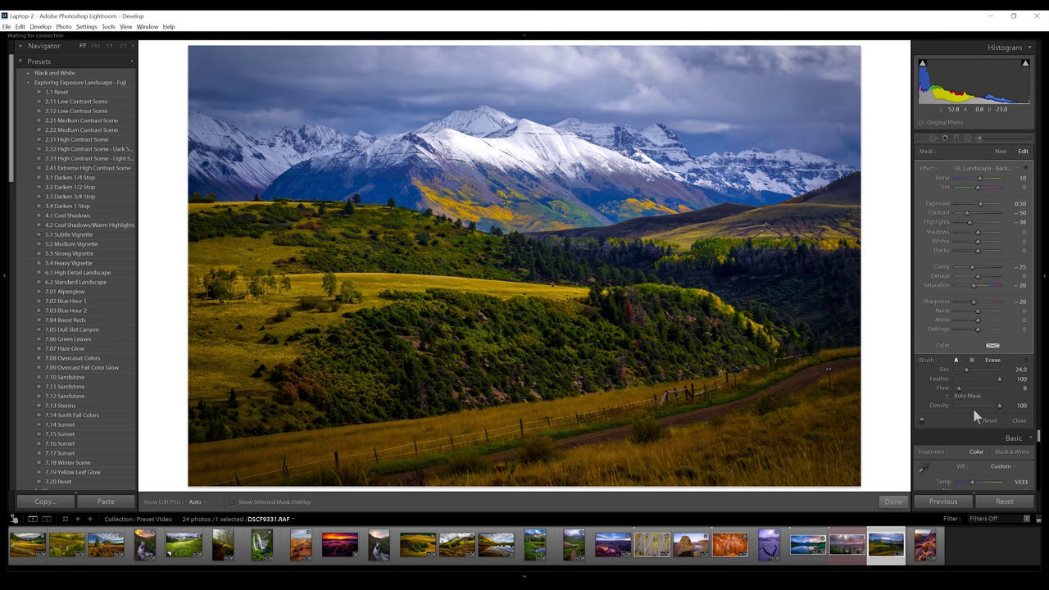
pyautogui.press('h')
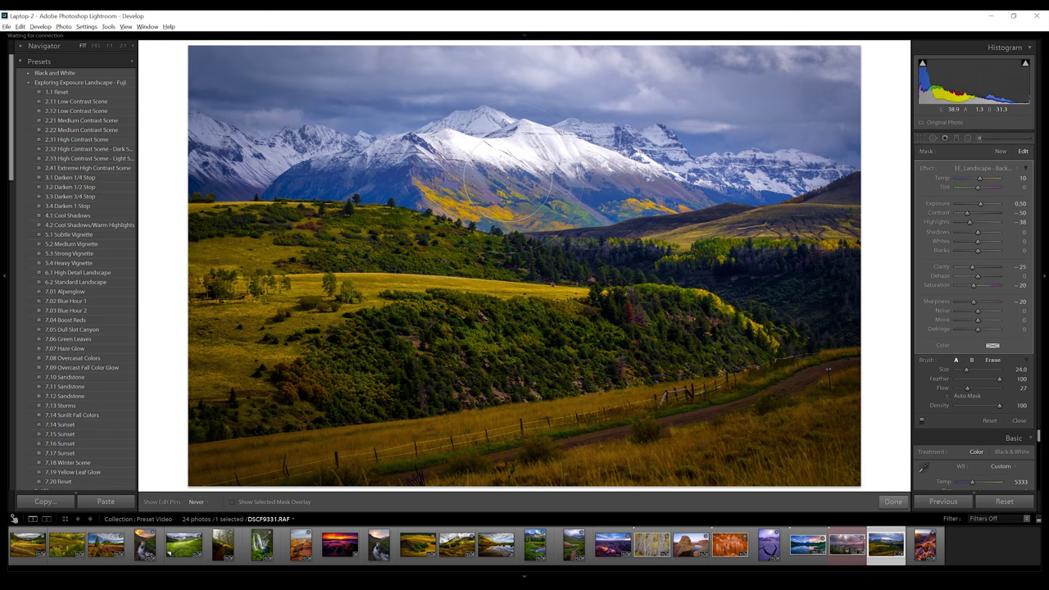
pyautogui.press('h')
# Step: Paint the EE_Landscape - Midground brush effect over the green hillsides at size 24 and flow 27
pyautogui.click(993, 168)
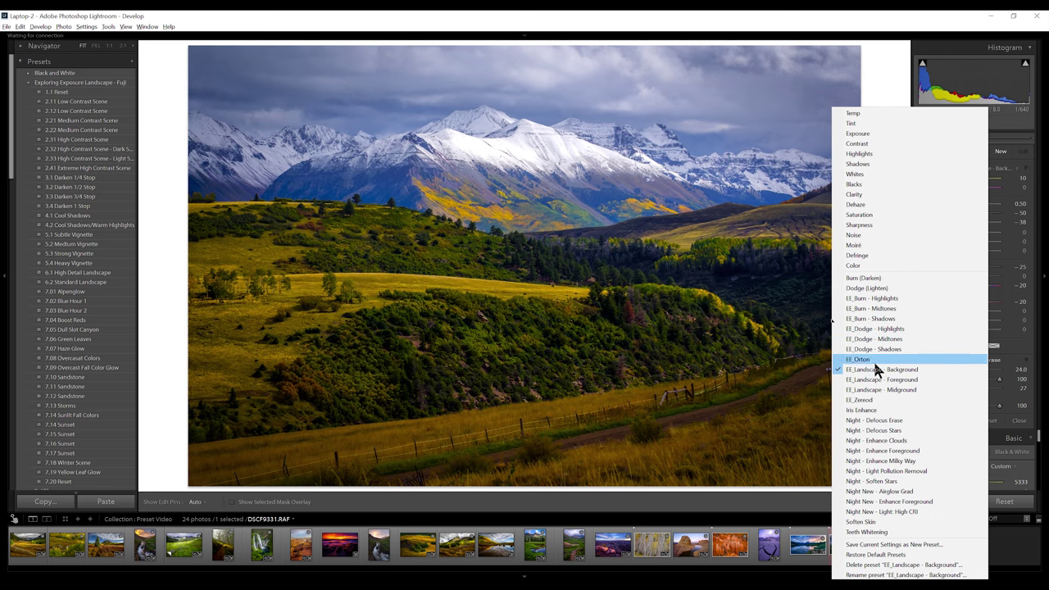
pyautogui.click(880, 389)
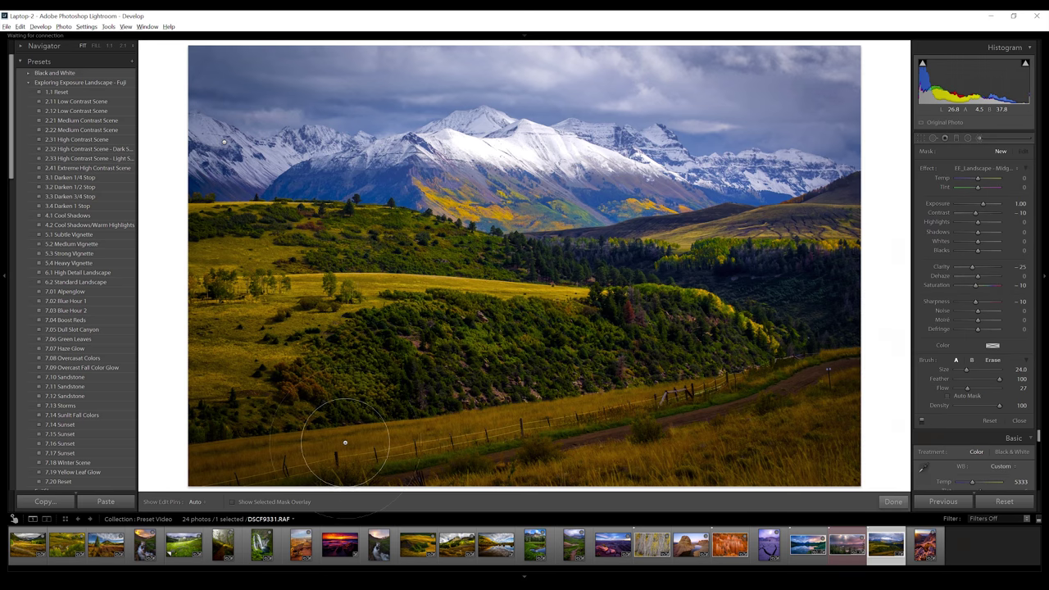
pyautogui.press('h')
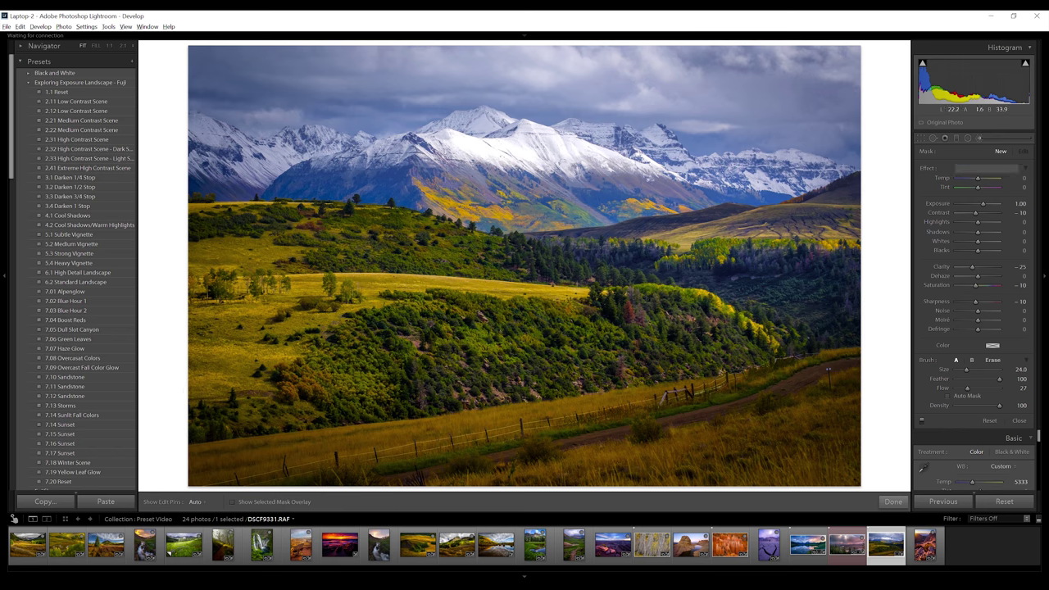
# Step: Paint the EE_Landscape - Foreground brush effect over the near grass at size 24 and flow 27, and compare with brush adjustments off and on
pyautogui.click(1001, 155)
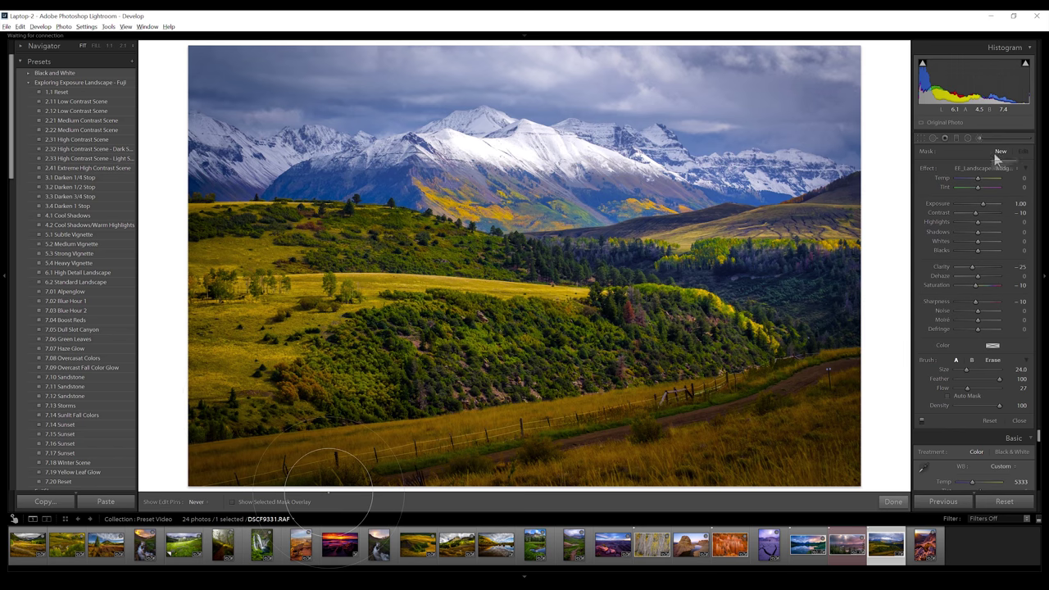
pyautogui.click(987, 168)
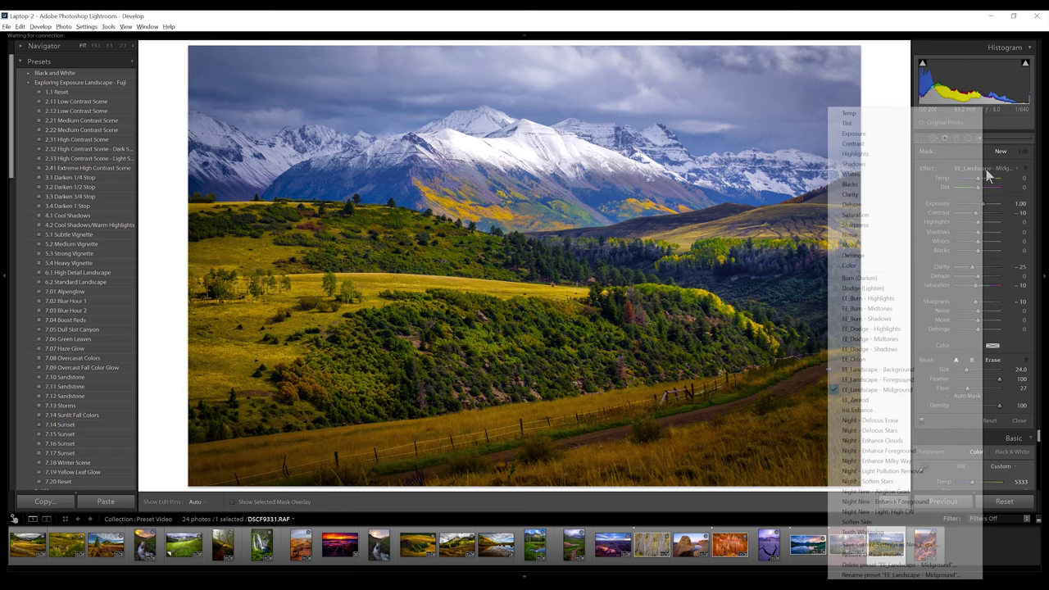
pyautogui.click(877, 379)
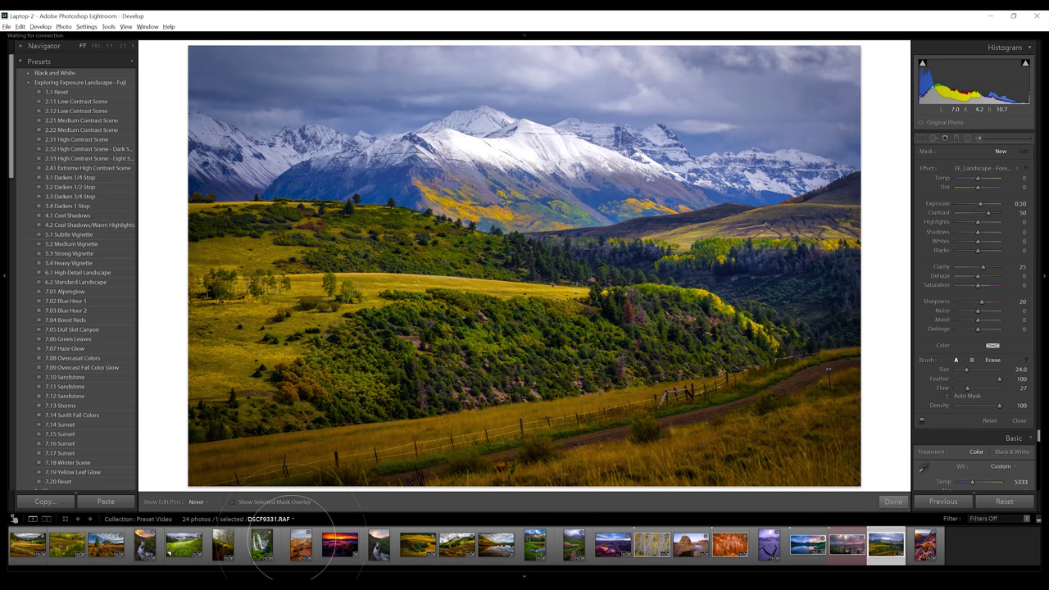
pyautogui.click(920, 421)
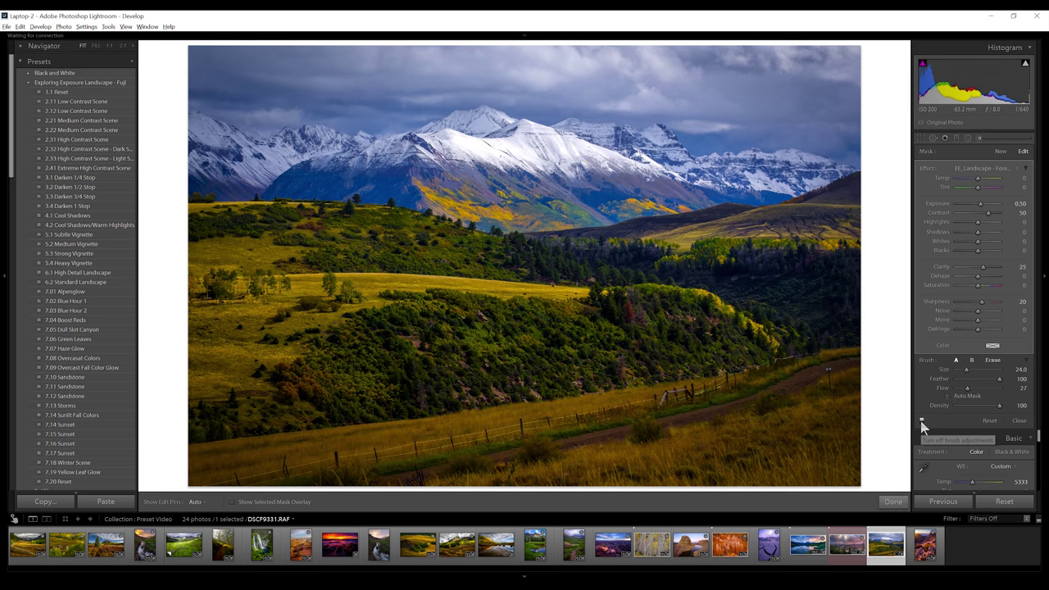
pyautogui.click(920, 420)
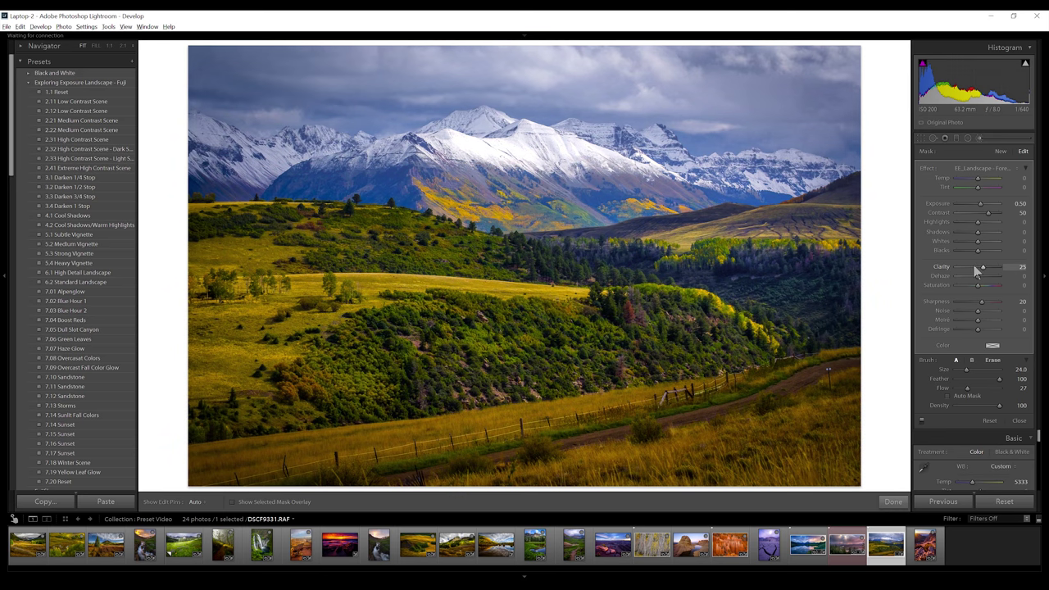
# Step: Paint a glow over the sunlit middle hillside with the EE_Orton brush effect at size 7 and flow 27
pyautogui.click(987, 168)
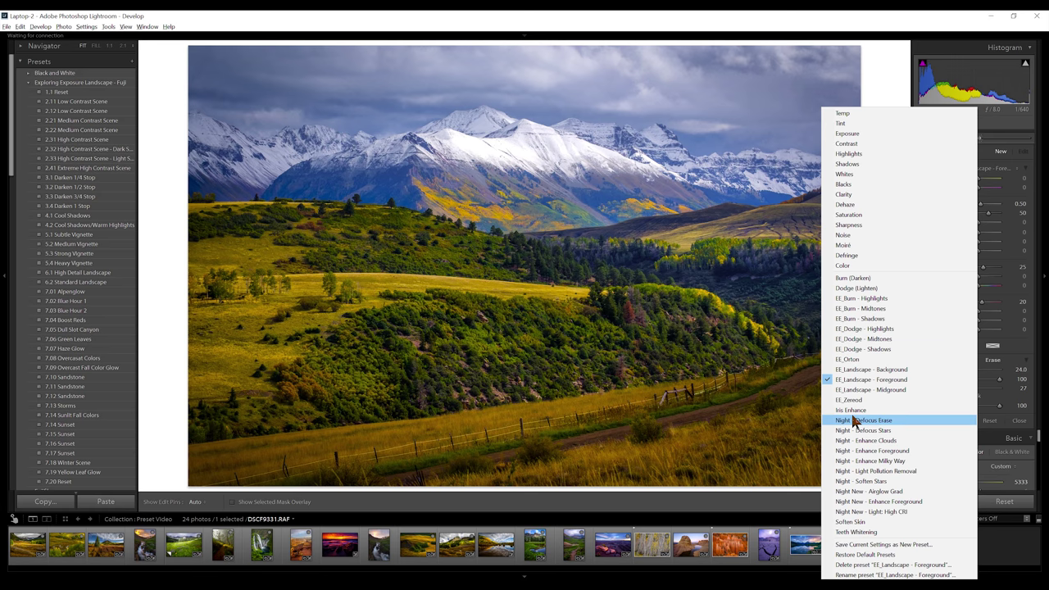
pyautogui.click(847, 359)
pyautogui.press('h')
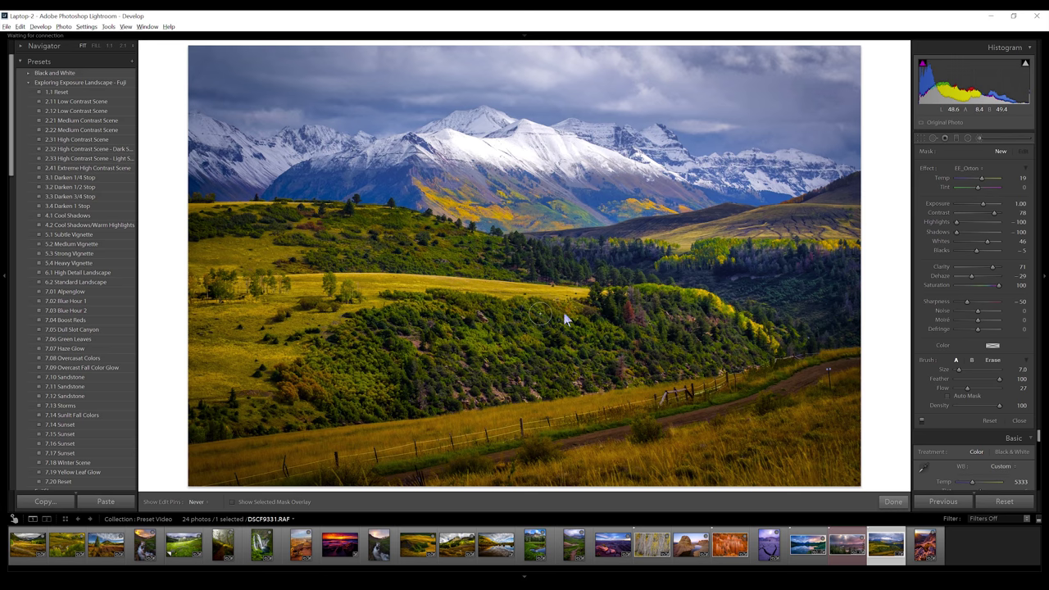
pyautogui.moveTo(566, 316)
pyautogui.mouseDown()
pyautogui.moveTo(525, 352)
pyautogui.moveTo(340, 315)
pyautogui.mouseUp()
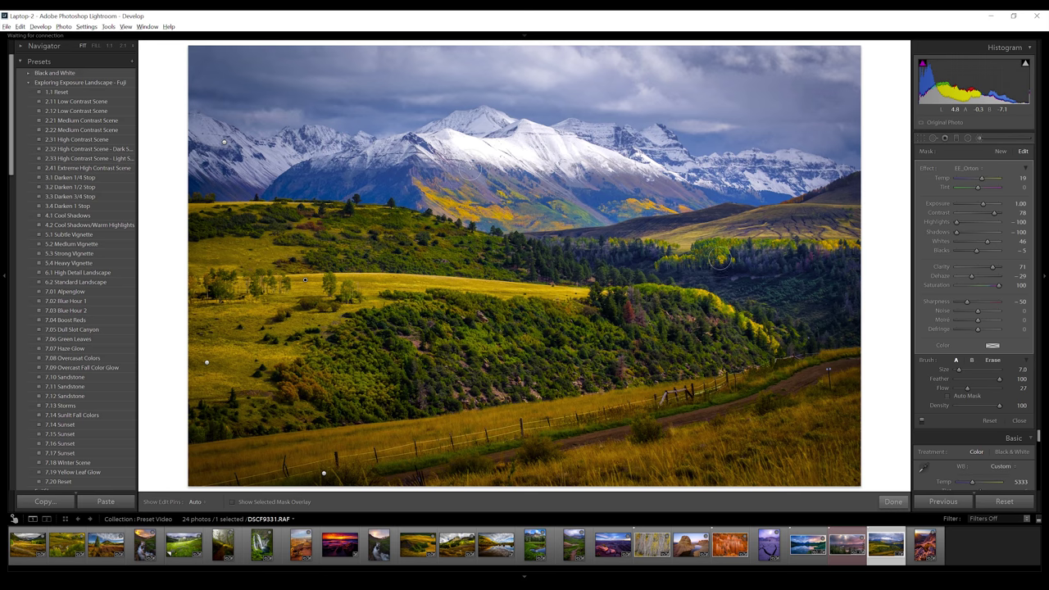
pyautogui.press('h')
# Step: Undo the last Orton stroke, lower the brush flow to 10 and paint the glow over the distant yellow trees, toggling the edit pins
pyautogui.hotkey('ctrl', 'z')
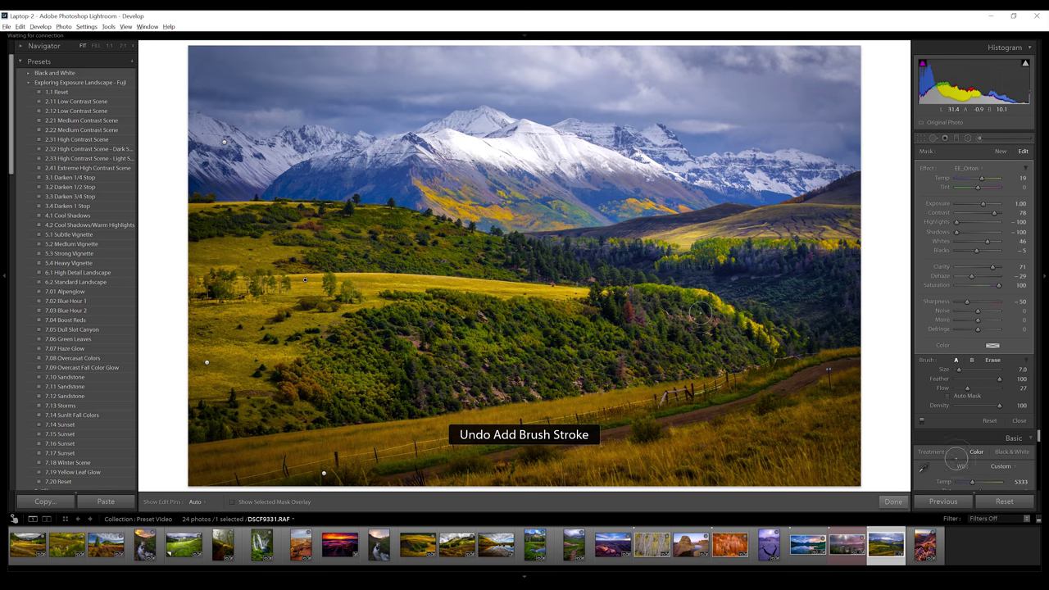
pyautogui.moveTo(968, 394); pyautogui.dragTo(962, 393)
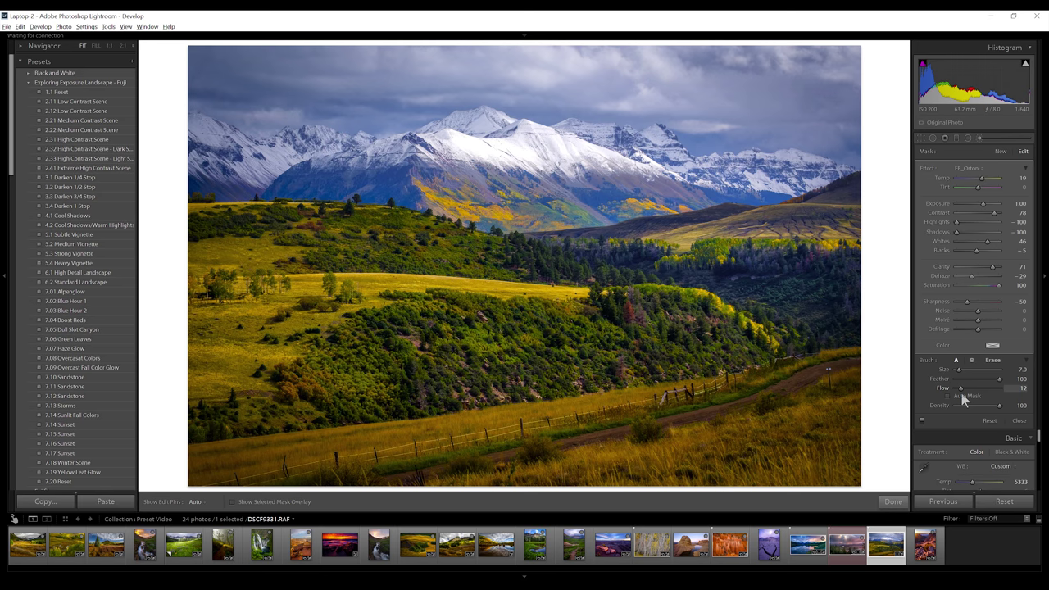
pyautogui.moveTo(963, 391); pyautogui.dragTo(963, 389)
pyautogui.press('h')
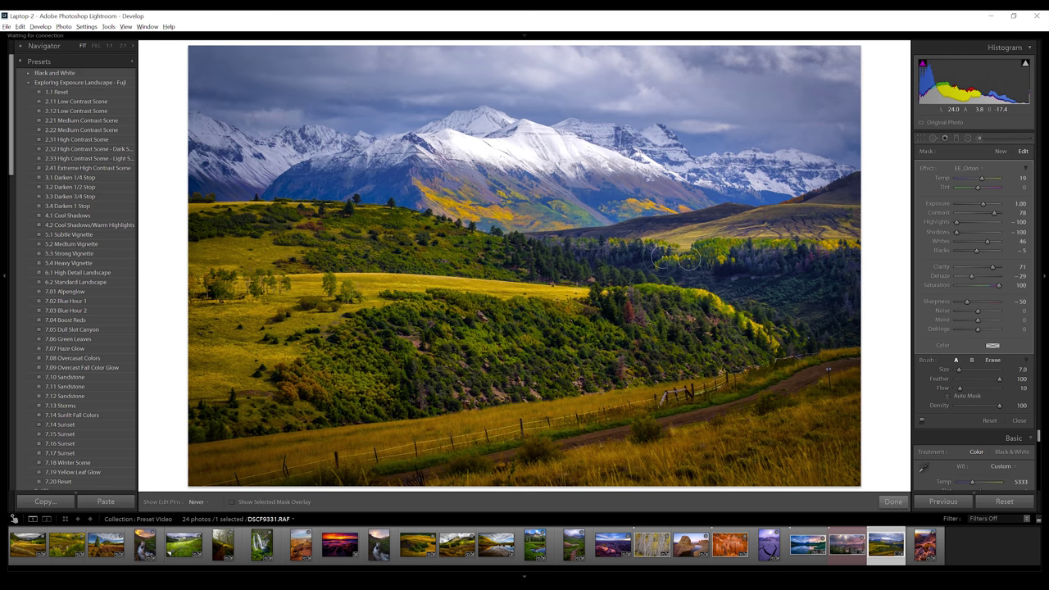
pyautogui.press('h')
pyautogui.press('h')
pyautogui.press('h')
pyautogui.press('h')
pyautogui.press('h')
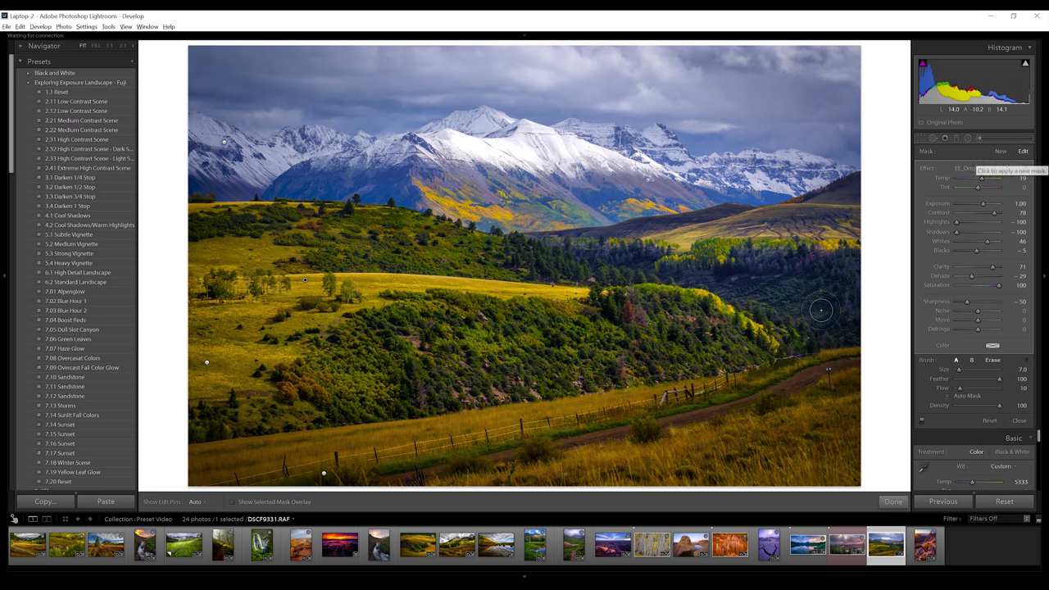
# Step: Darken the near grass with the EE_Burn - Shadows brush effect at size 14 and flow 10, and compare with brush adjustments off and on
pyautogui.click(973, 169)
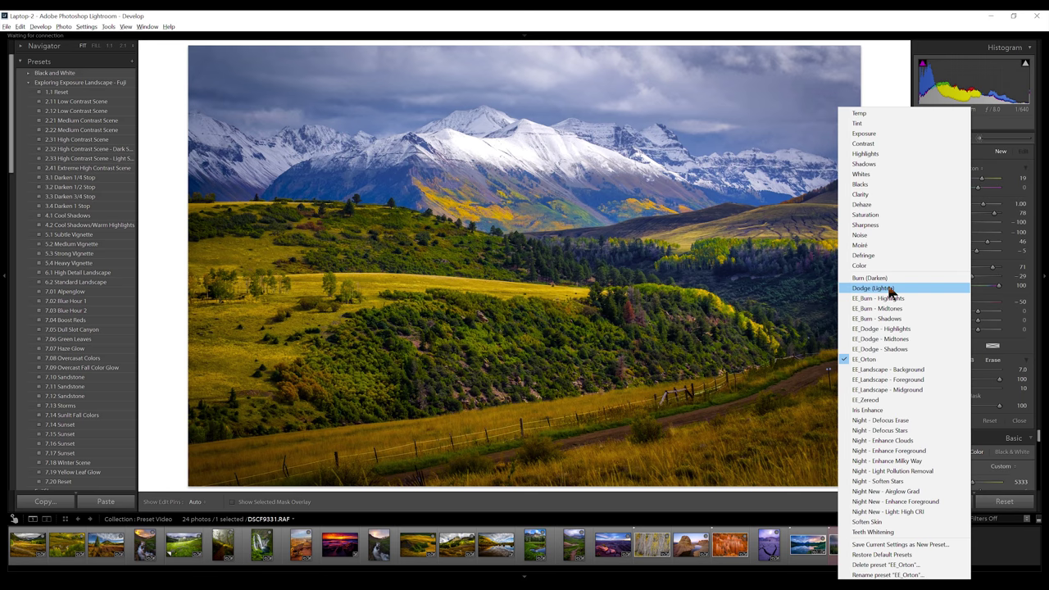
pyautogui.click(877, 318)
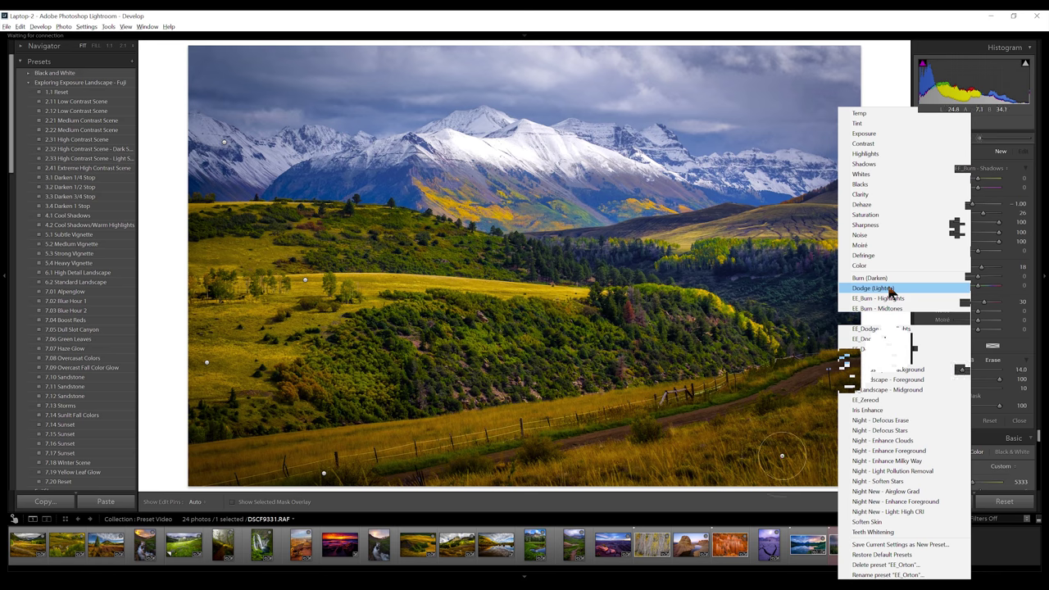
pyautogui.press('h')
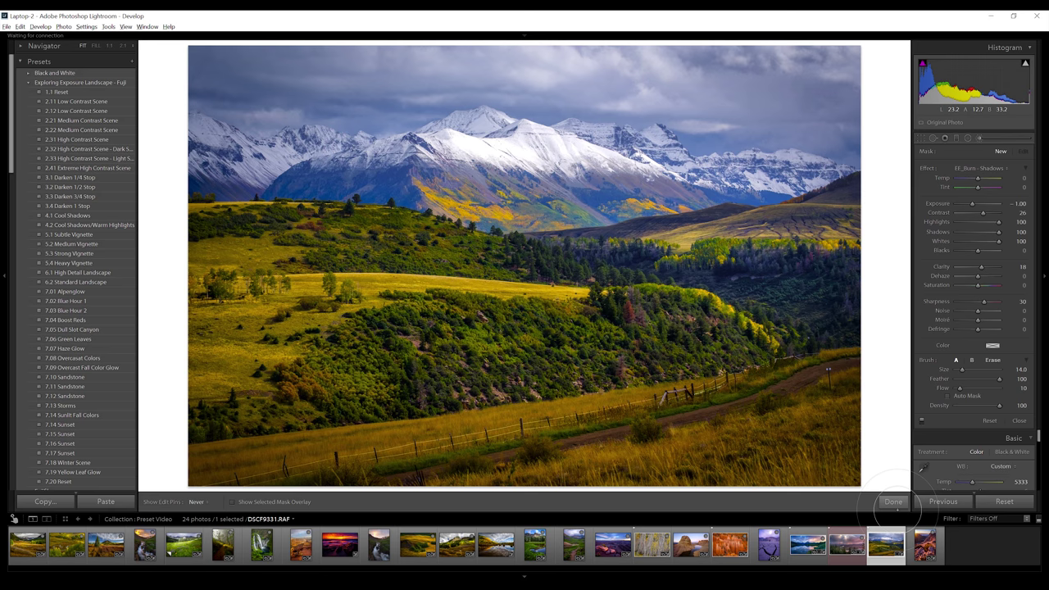
pyautogui.click(921, 421)
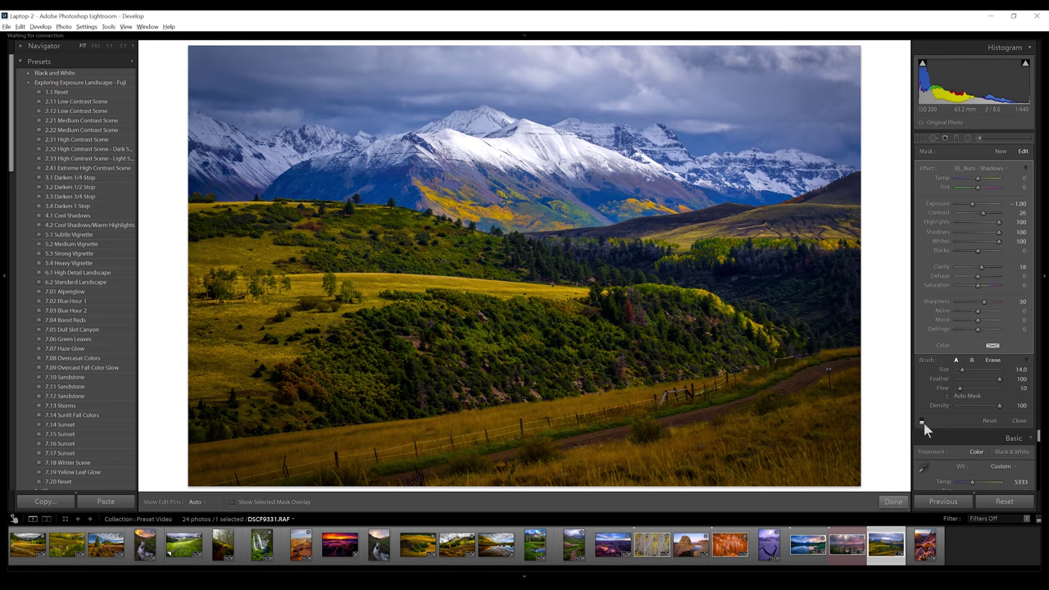
pyautogui.click(921, 421)
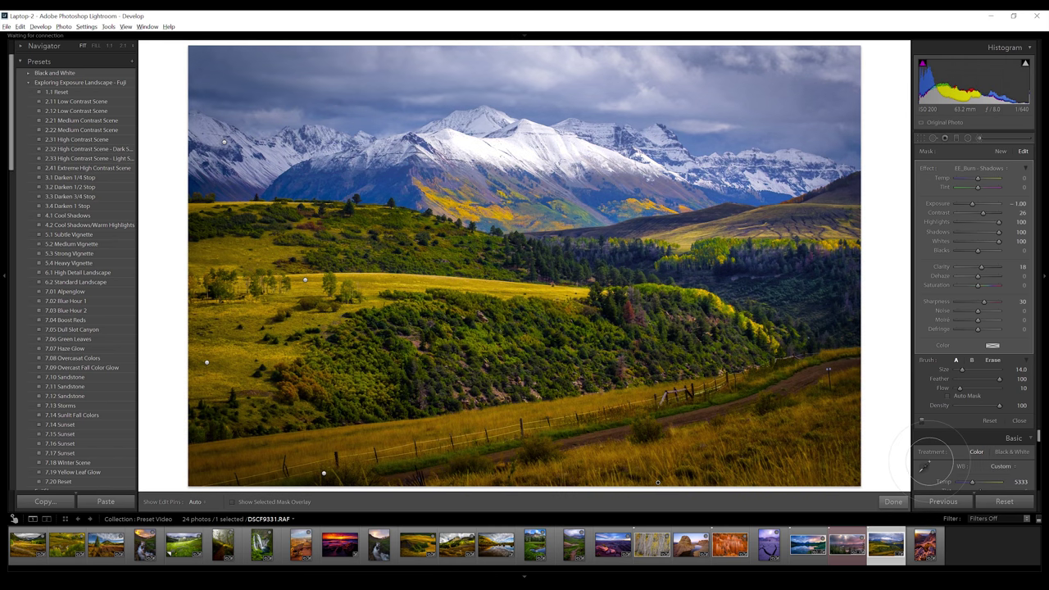